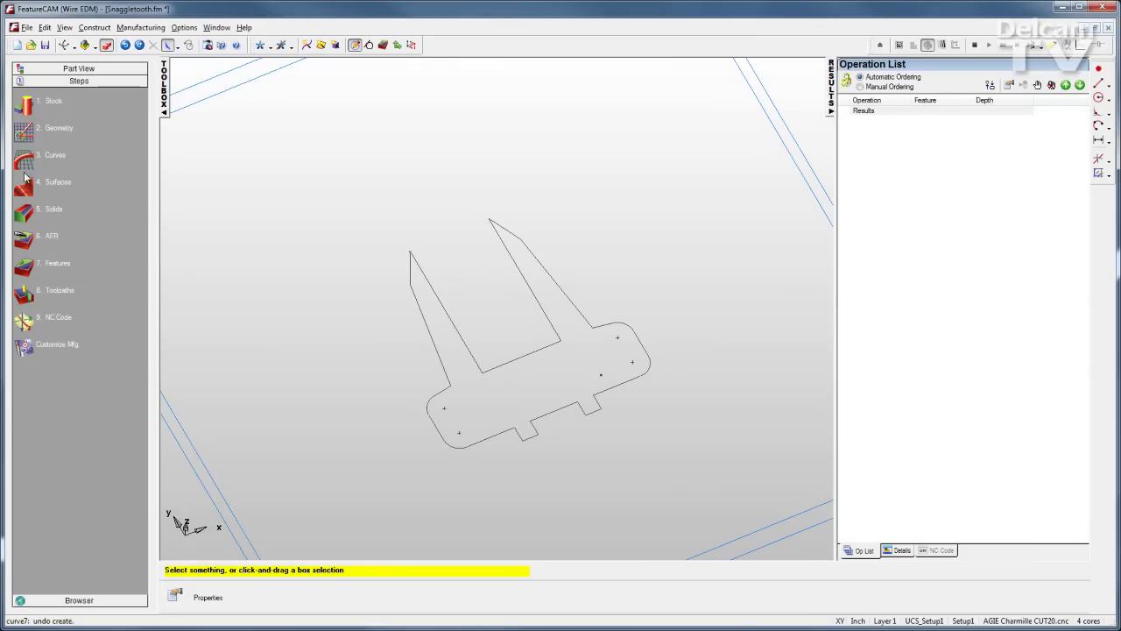
Step: Orbit the Snaggletooth part and stock into an angled 3D perspective view using F4 rotate
key("F4")
left_click_drag(275, 389, 283, 343)
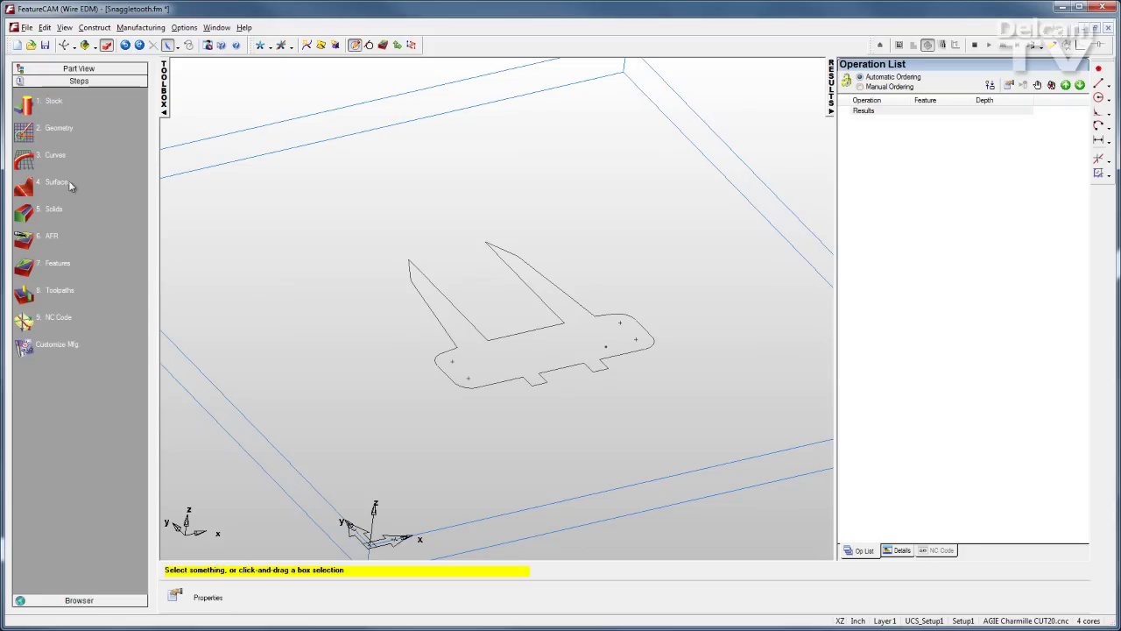
Step: Chain the part outline into a closed-boundary curve, then start a new 2 Axis Die feature
left_click(26, 161)
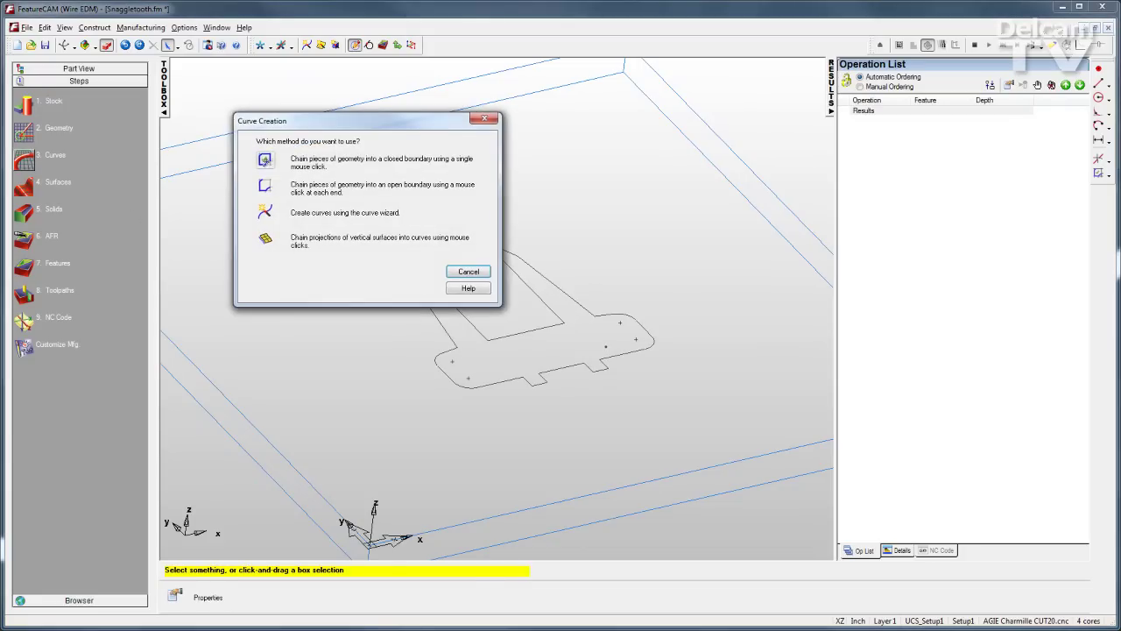
left_click(265, 161)
left_click(517, 333)
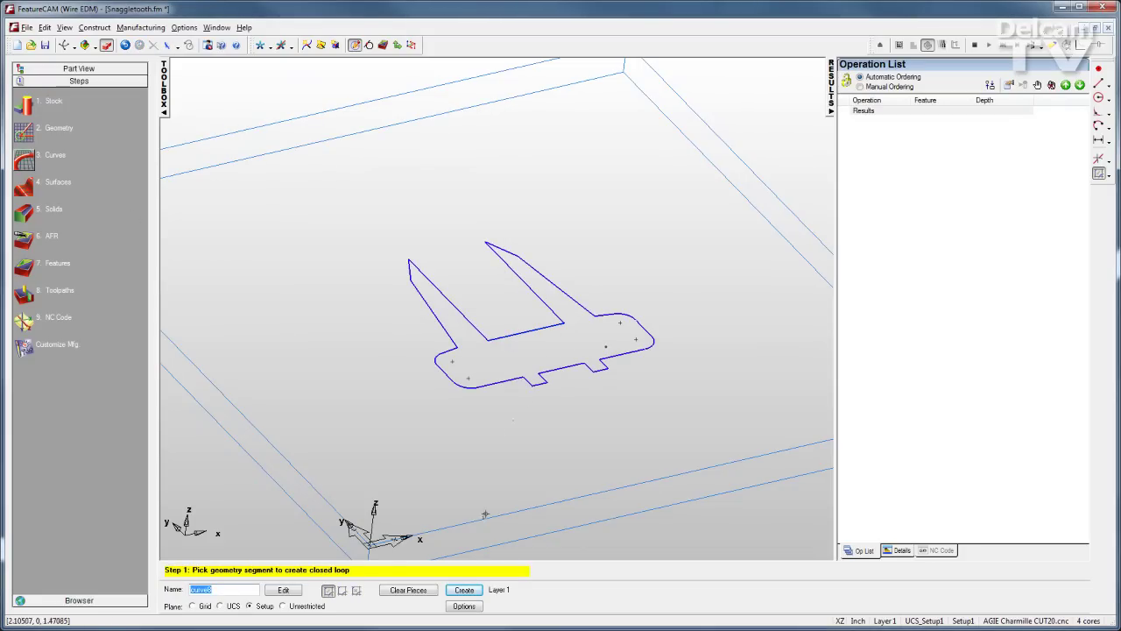
left_click(465, 589)
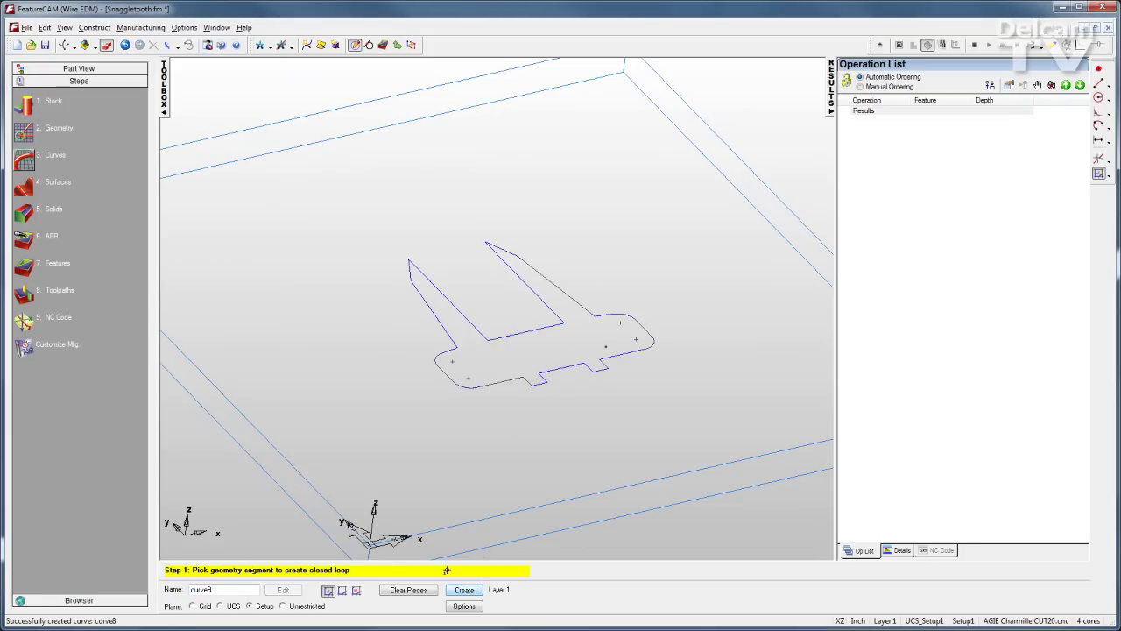
left_click(25, 264)
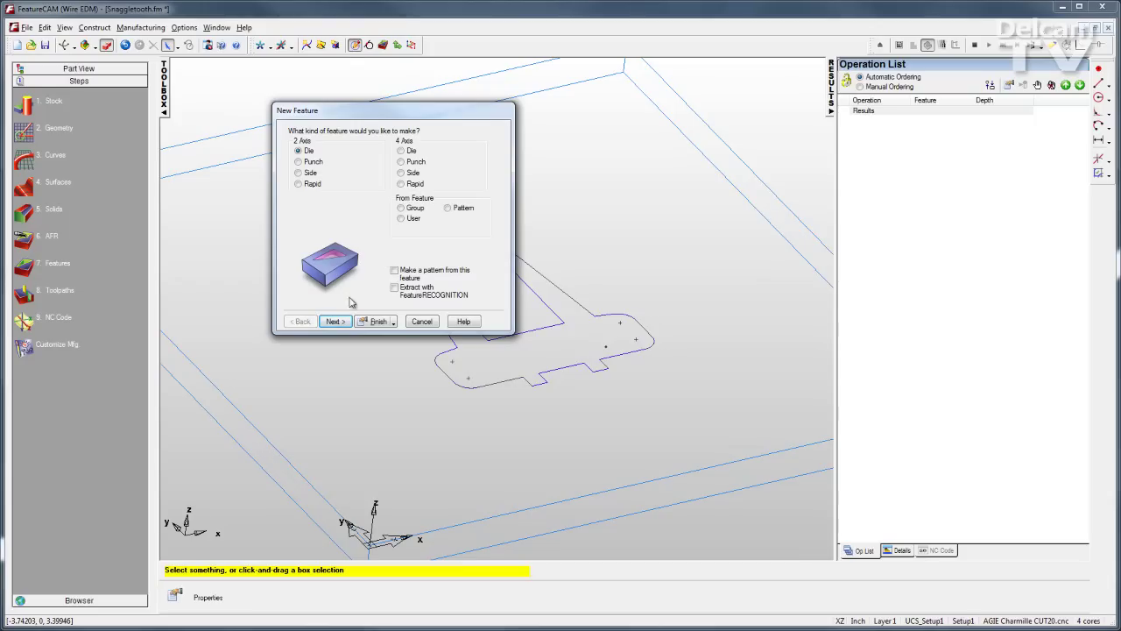
Step: Accept 2 Axis Die on curve8 with the default location in the feature wizard
left_click(343, 321)
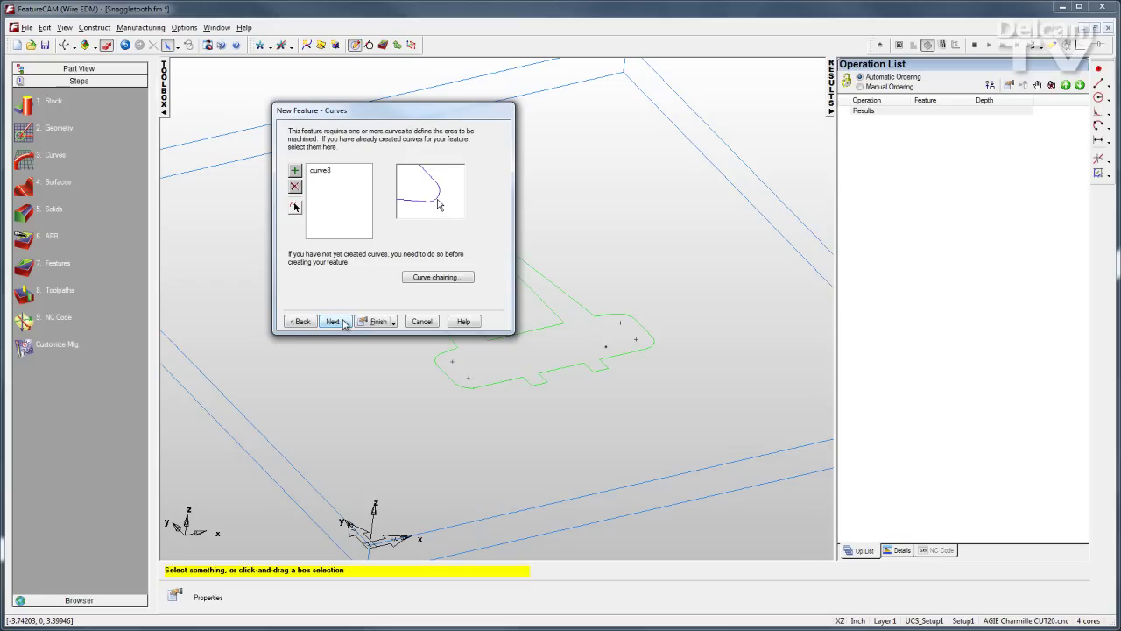
left_click(334, 321)
left_click_drag(426, 117, 334, 100)
left_click(242, 305)
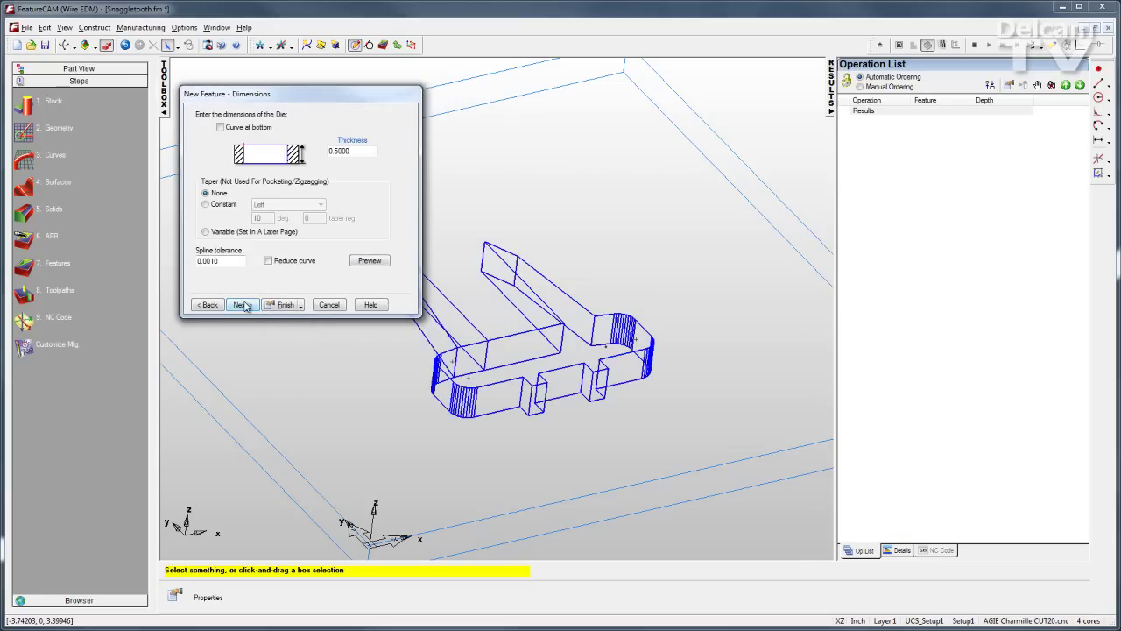
Step: Set the die thickness to 0.5 by picking two points on the stock edge
left_click(359, 150)
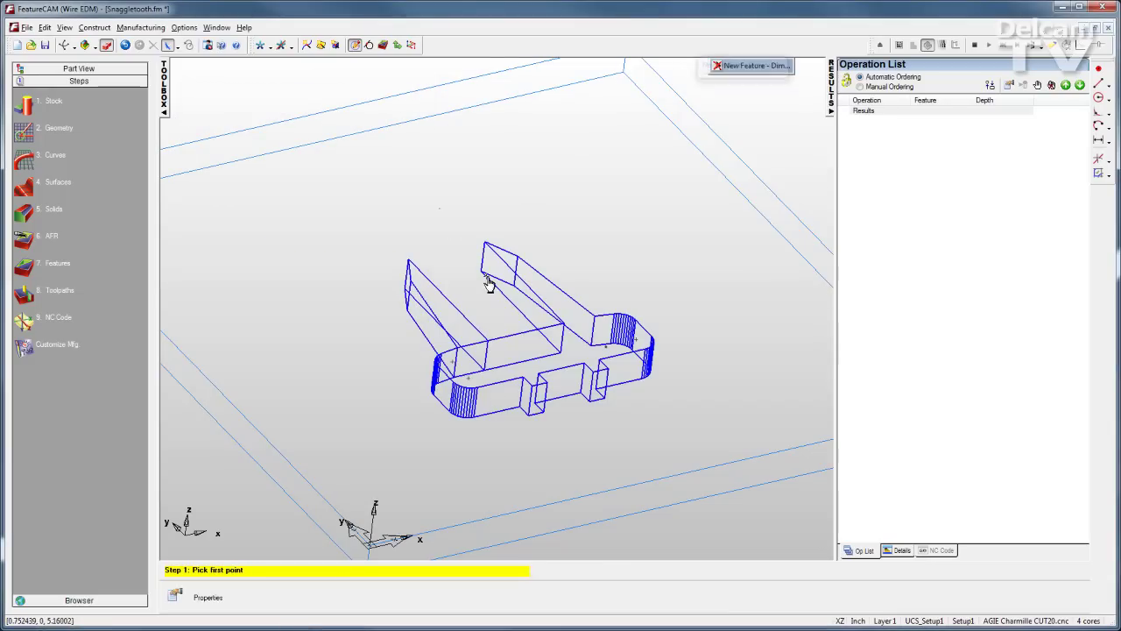
left_click(685, 475)
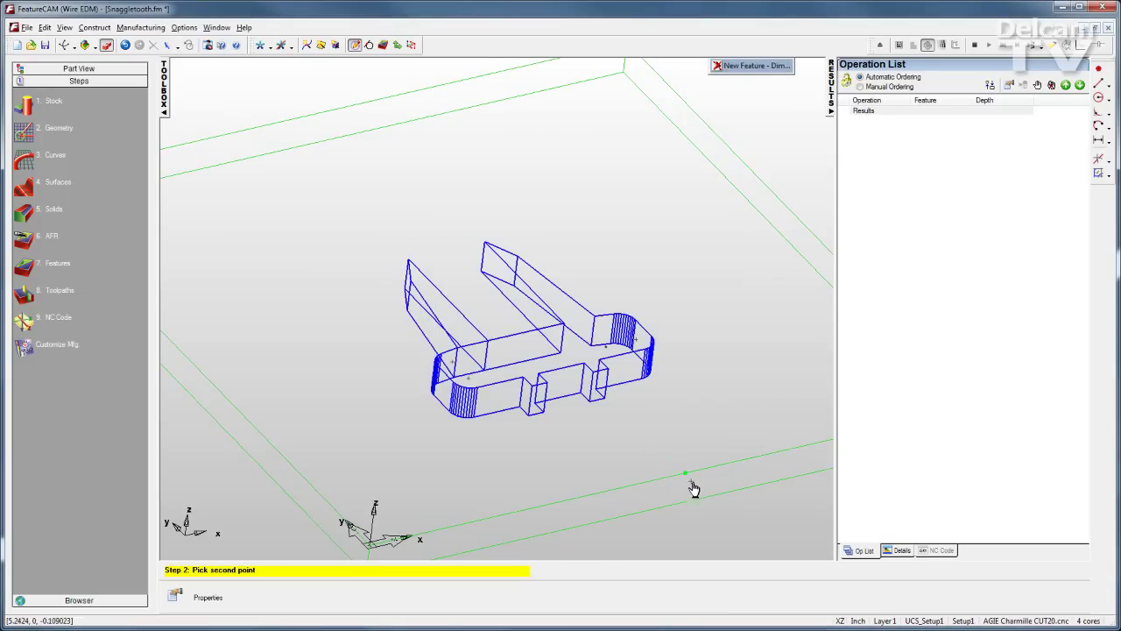
left_click(692, 503)
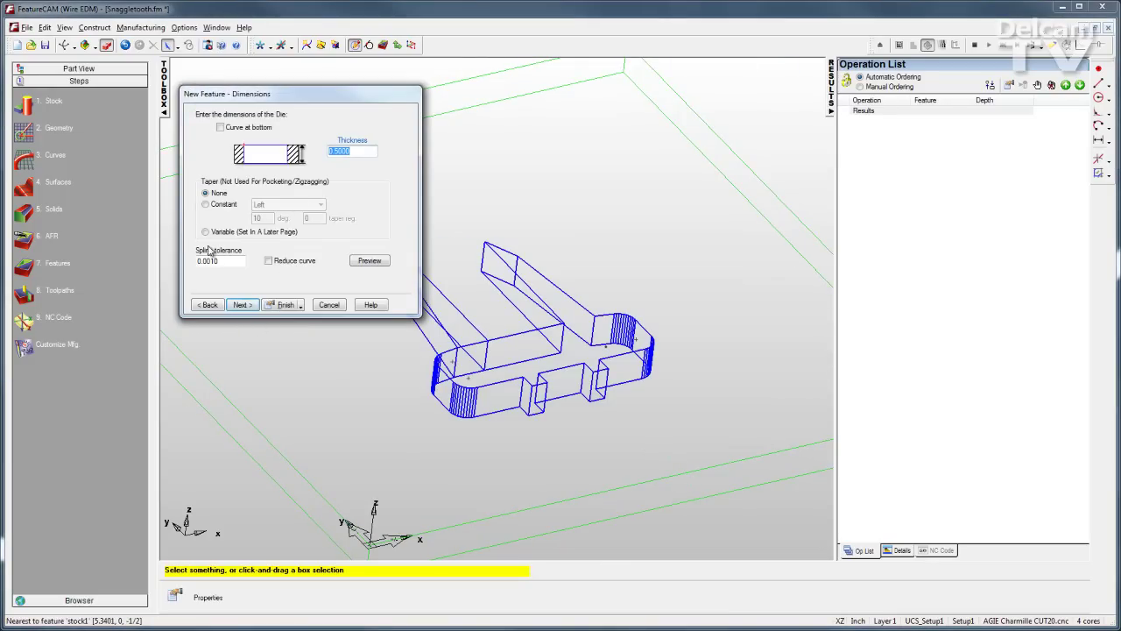
Step: Start the wire at 5.75, 3.25, leading onto curve8 at 5.75, 3.0
left_click(242, 305)
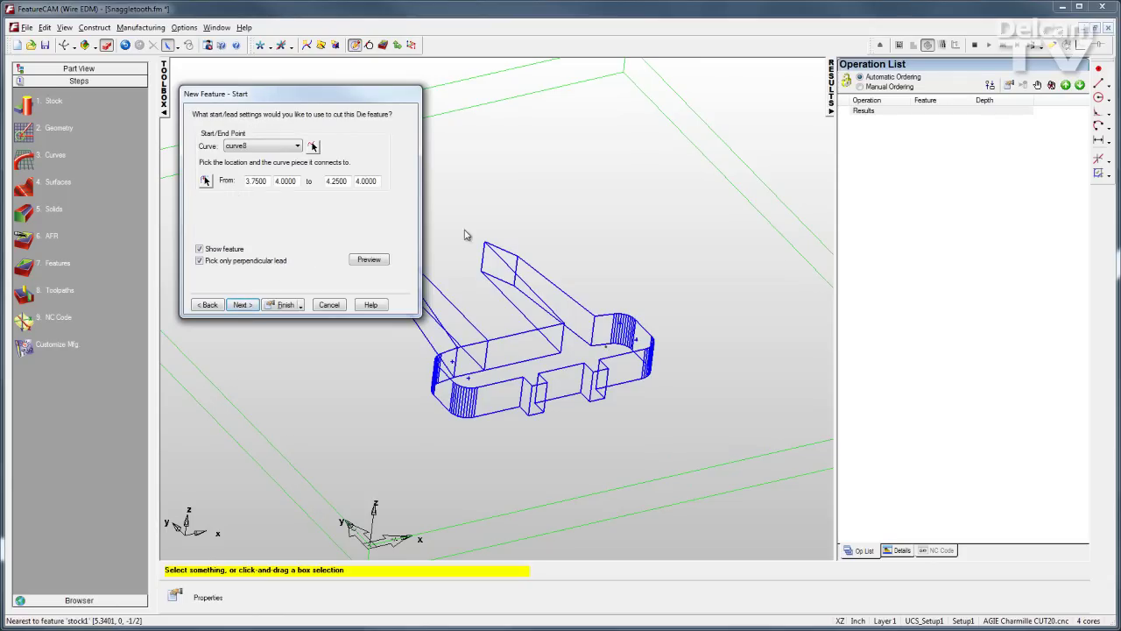
middle_click_drag(659, 224, 659, 347)
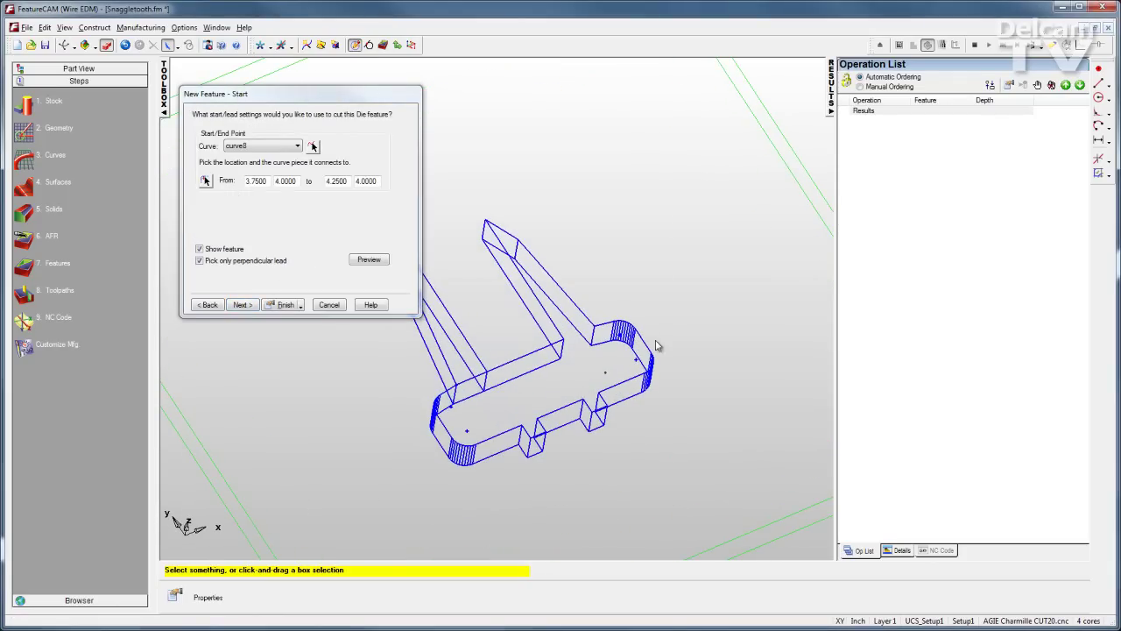
left_click(205, 181)
left_click(608, 380)
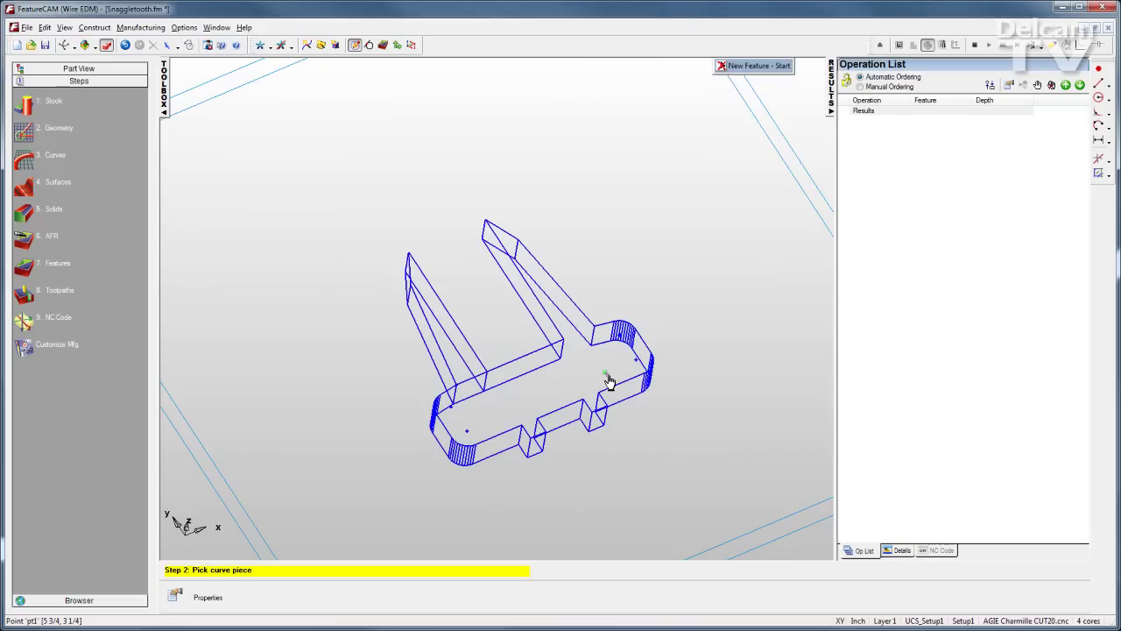
left_click(613, 386)
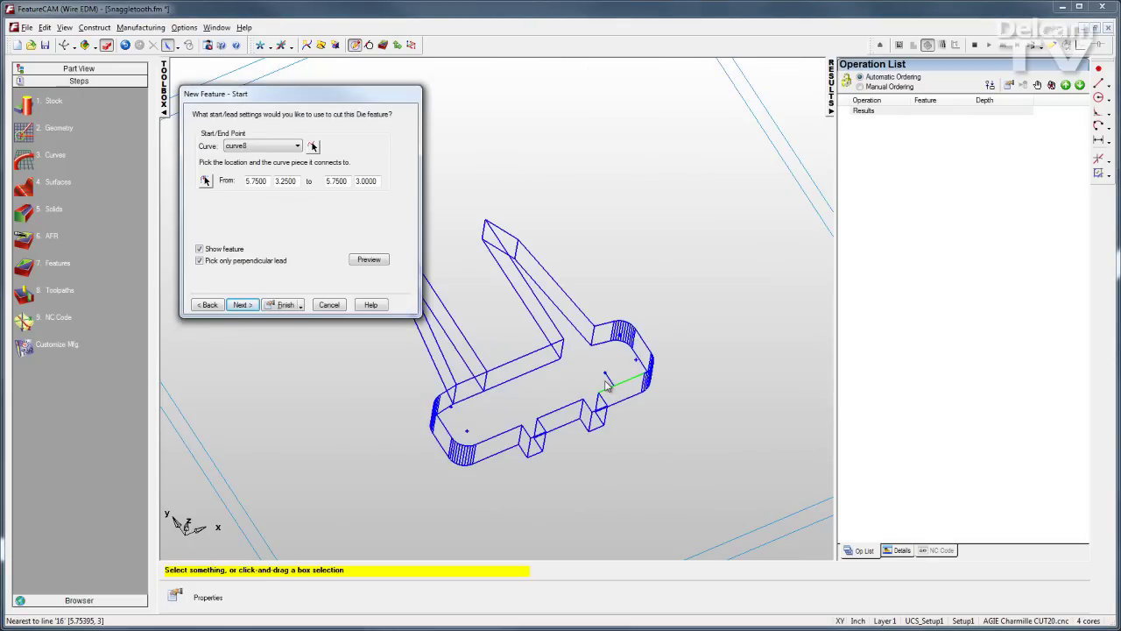
Step: Keep a clockwise Contour strategy, finish die2, and accept its properties at 0.5 in depth
left_click(244, 305)
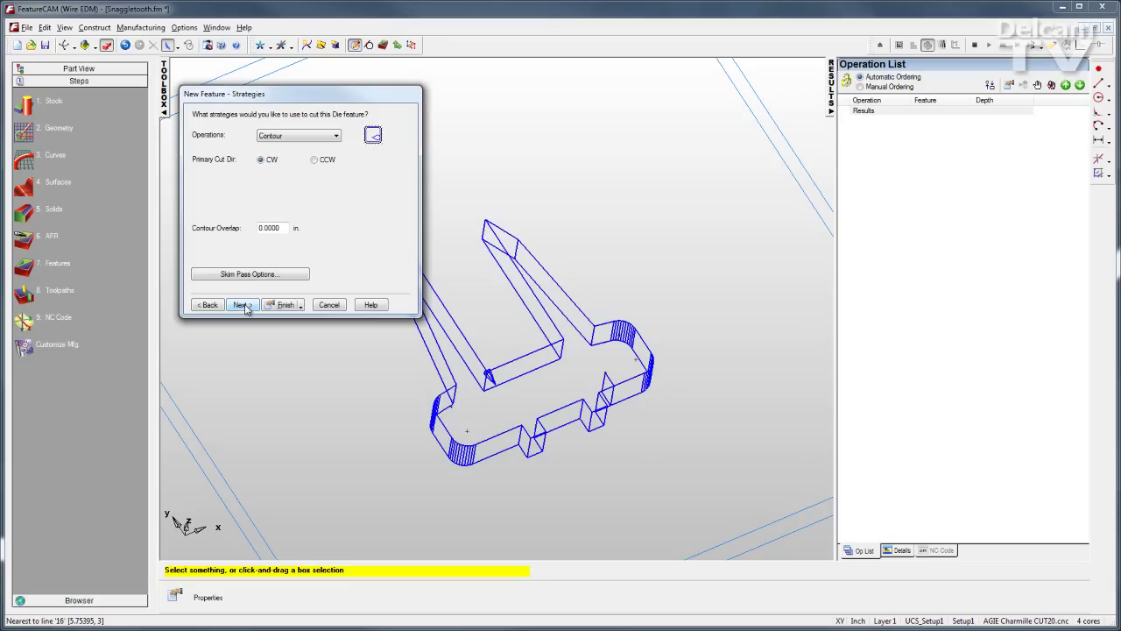
left_click(336, 136)
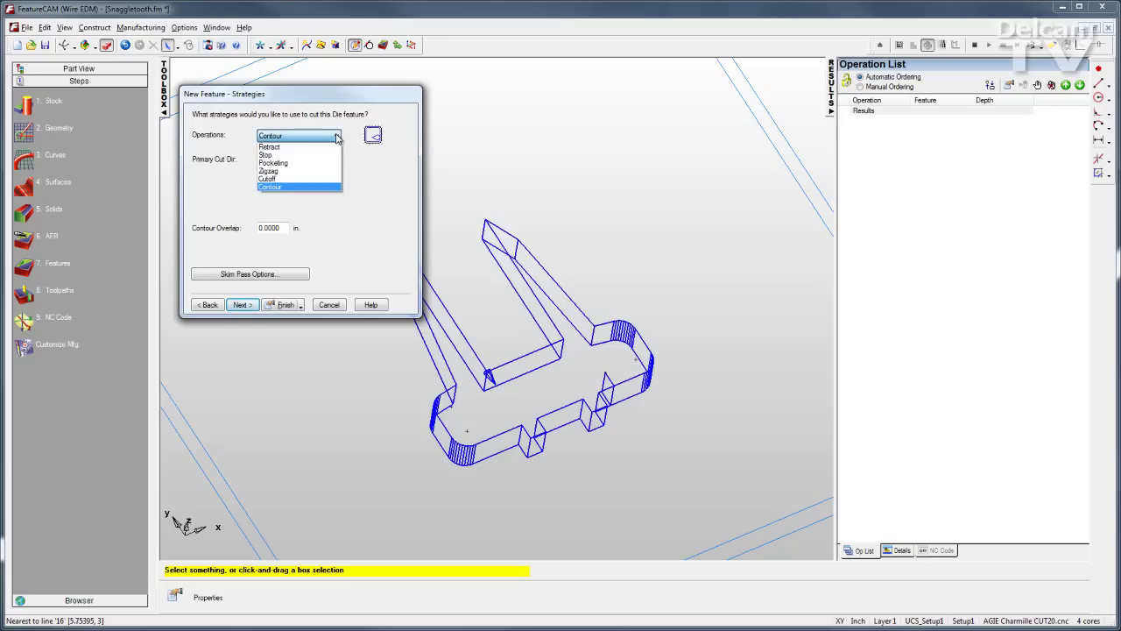
left_click(322, 188)
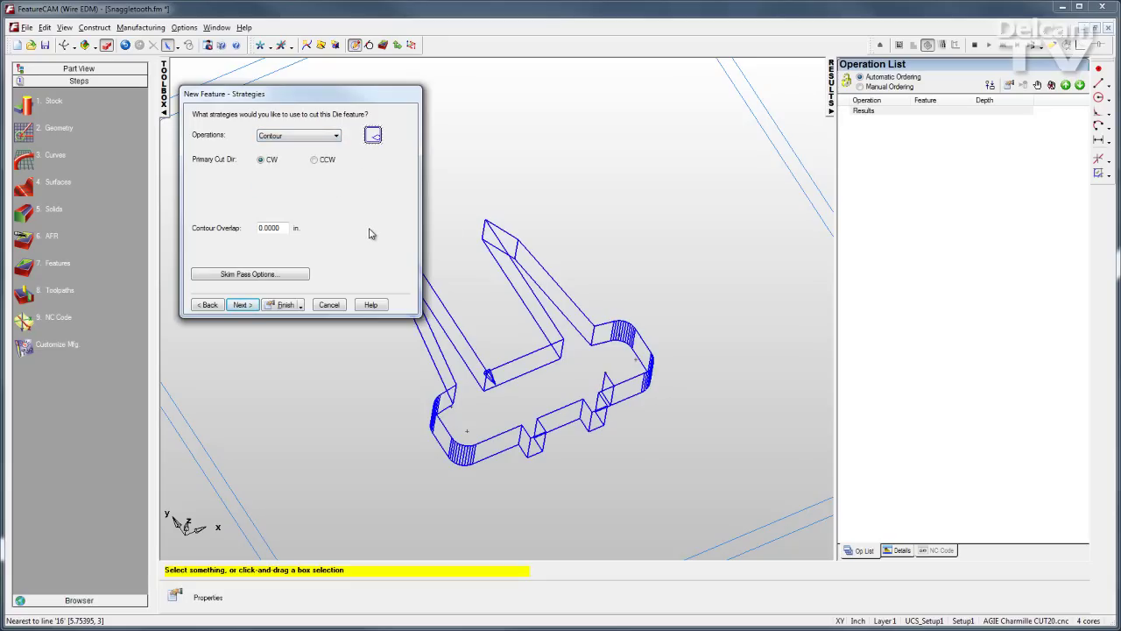
left_click(285, 305)
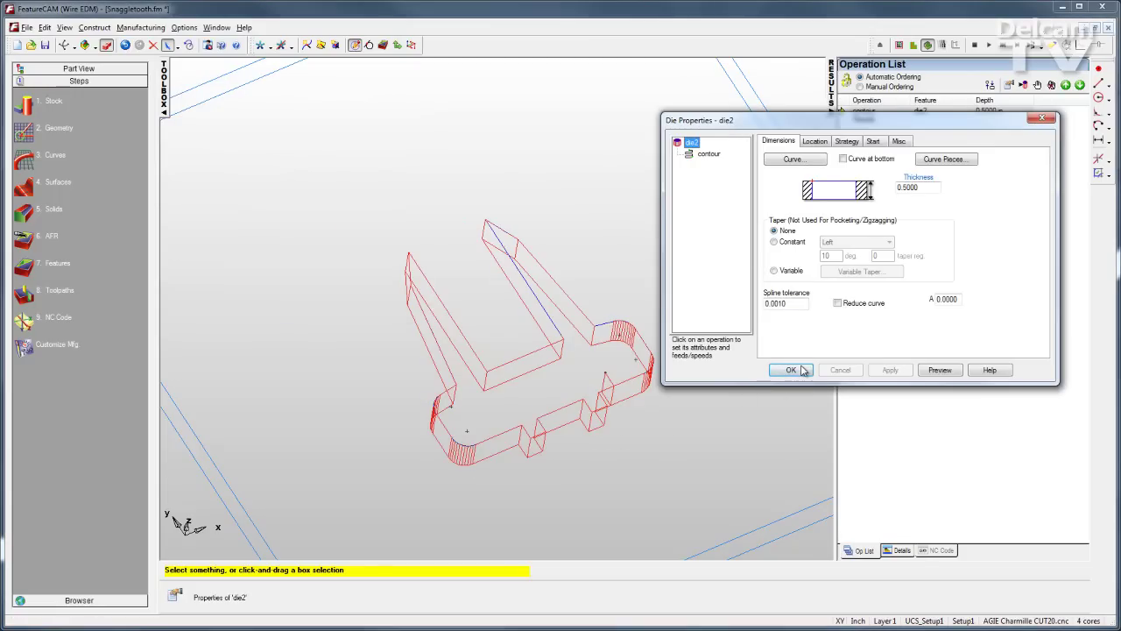
left_click(791, 370)
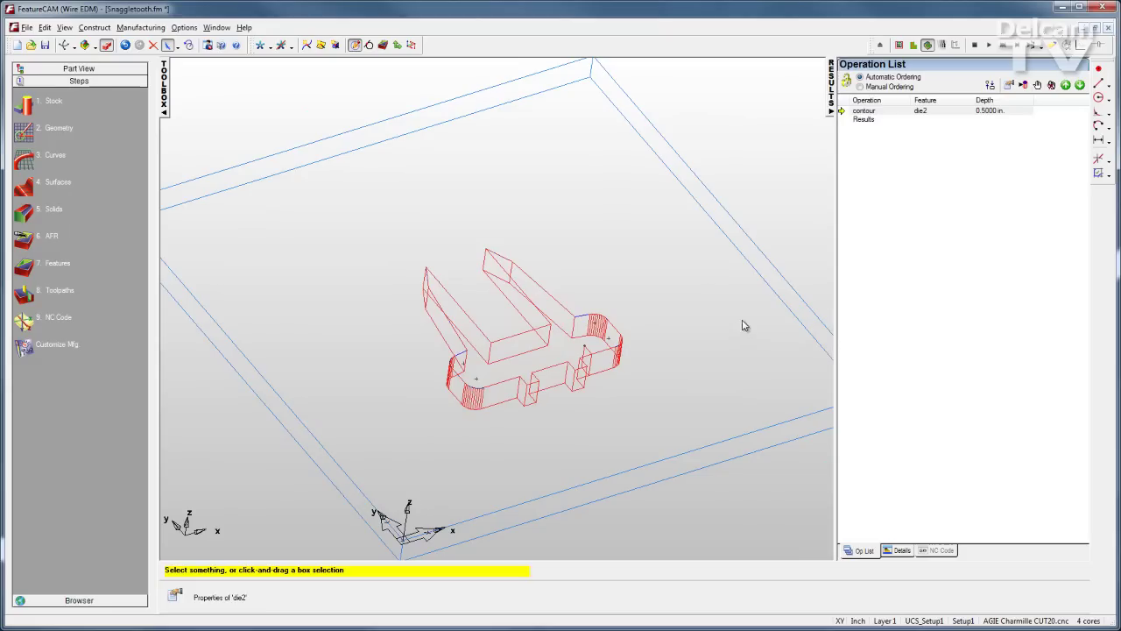
left_click(900, 45)
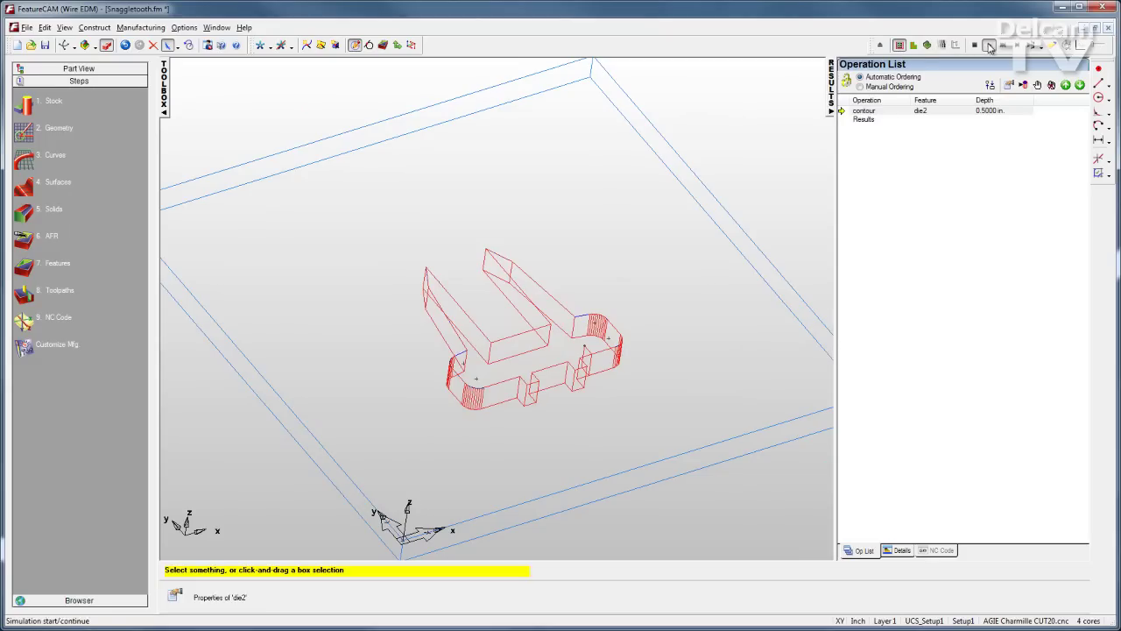
left_click(989, 45)
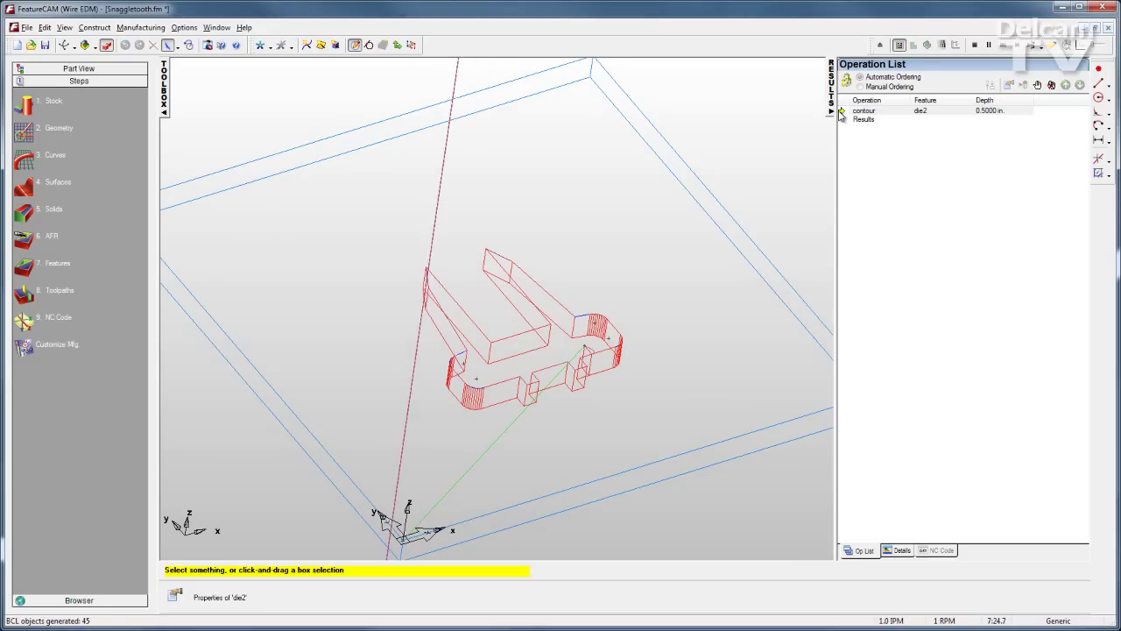
left_click(975, 46)
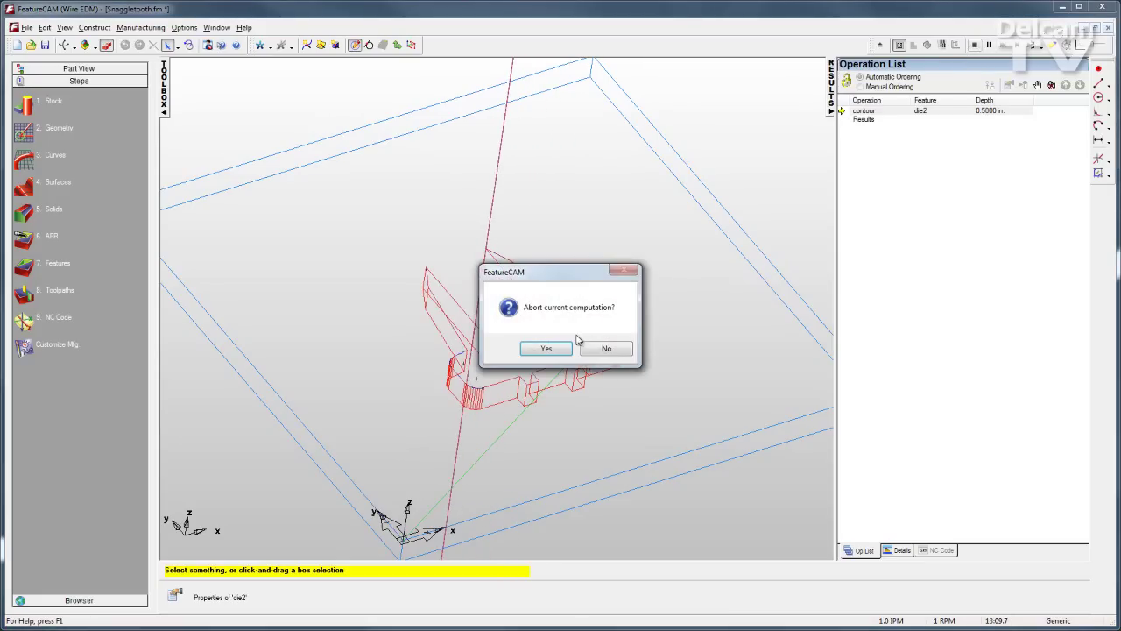
left_click(547, 348)
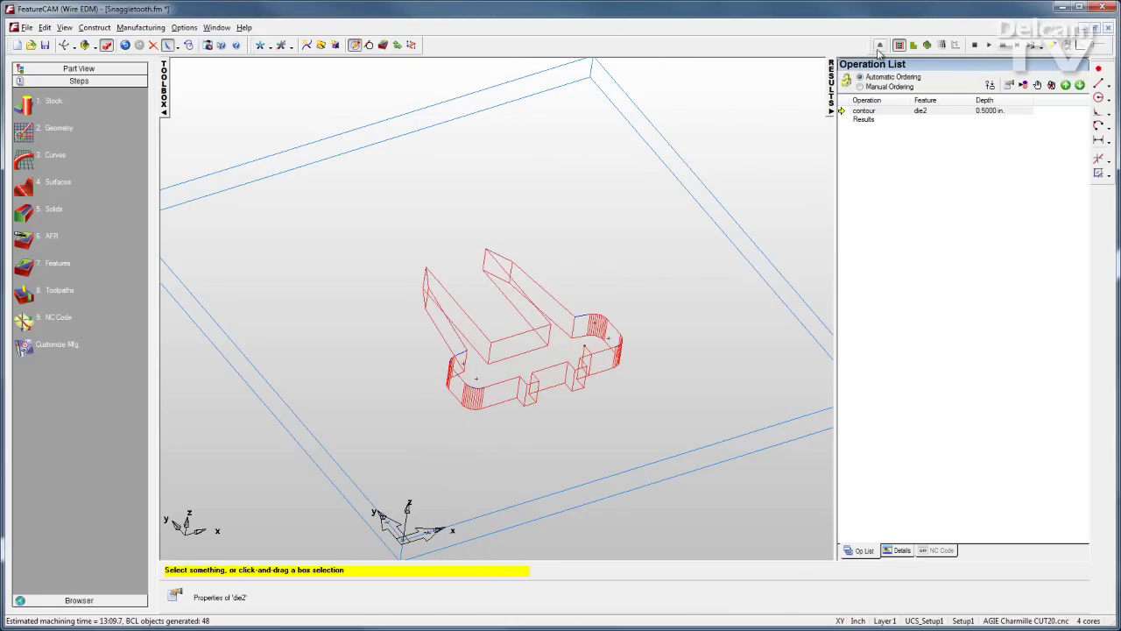
Step: In die2's properties, set Taper Constant to ISO-Right at 10 degrees, apply, and close
double_click(475, 405)
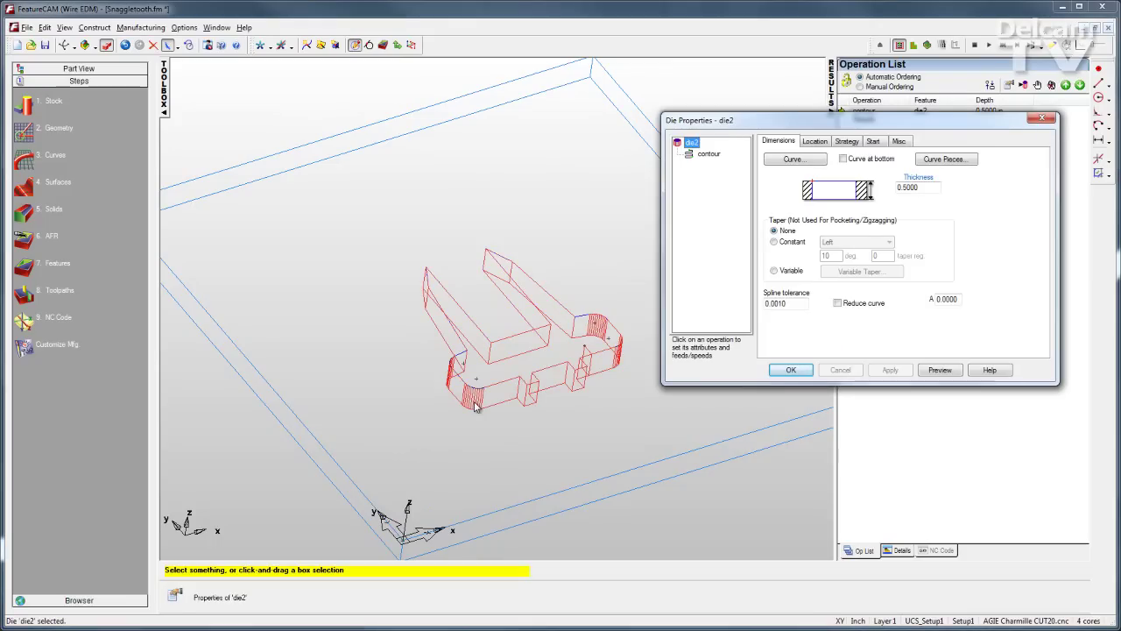
left_click(775, 242)
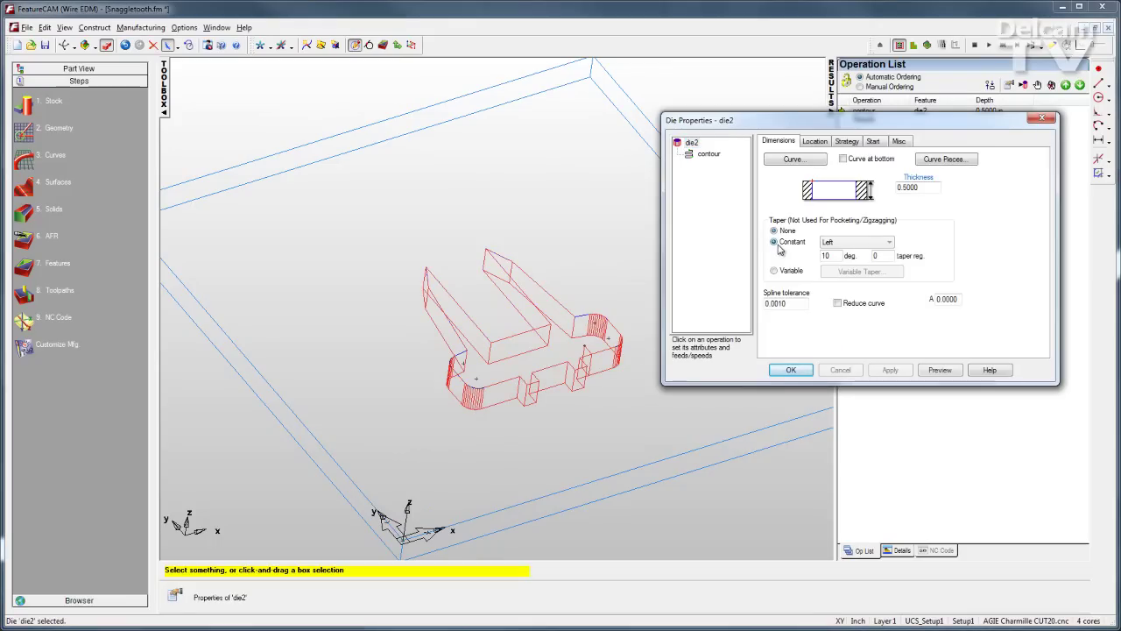
left_click(888, 244)
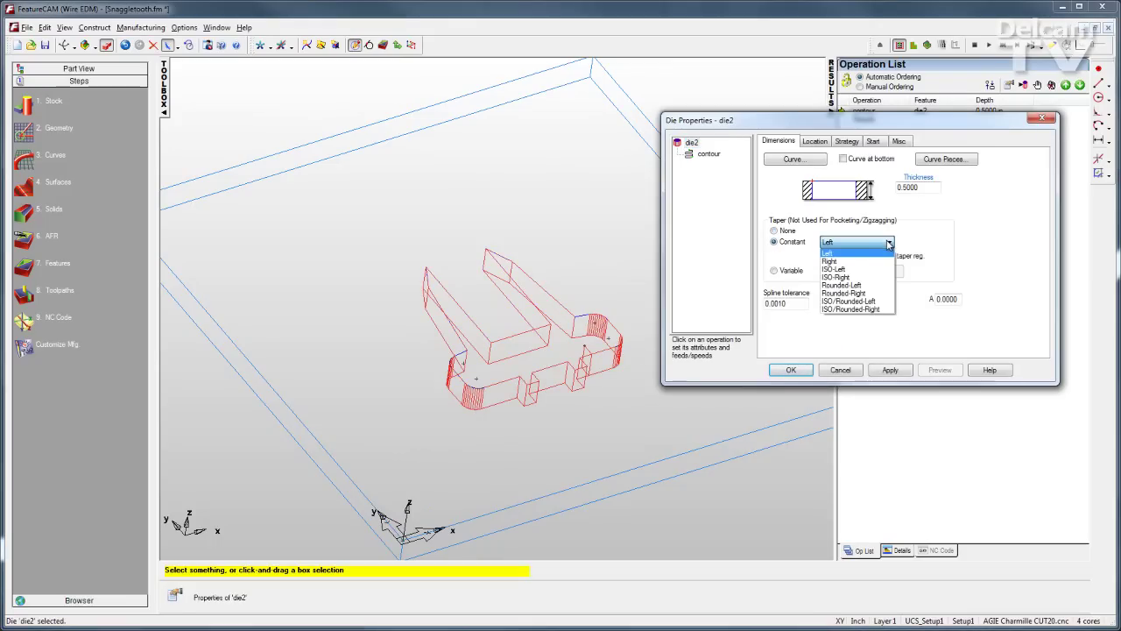
left_click(840, 279)
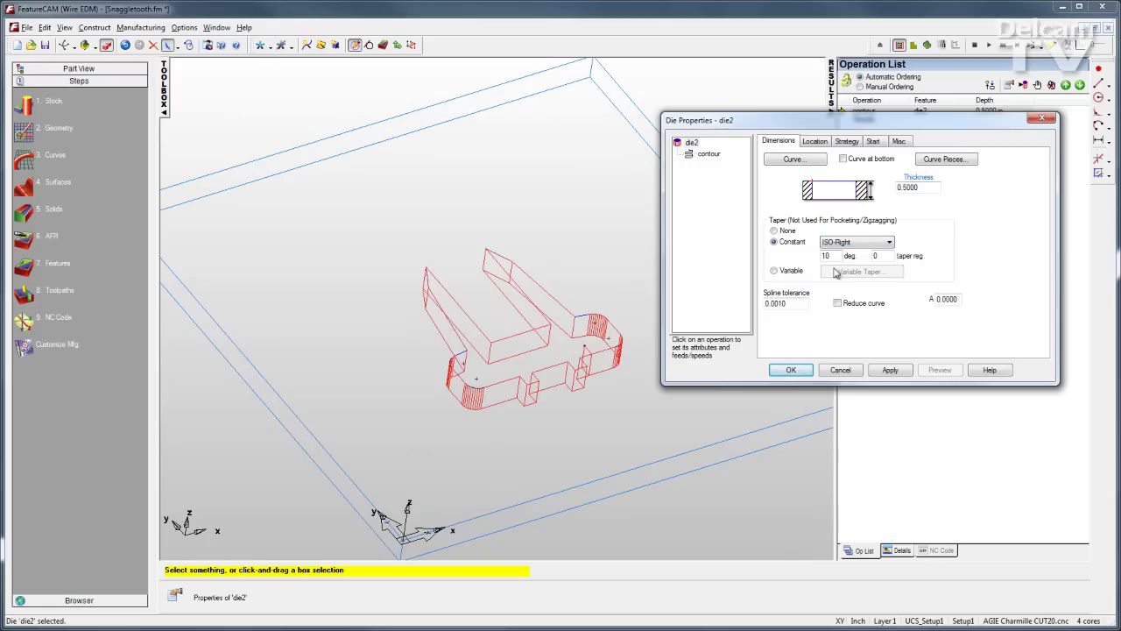
left_click(890, 370)
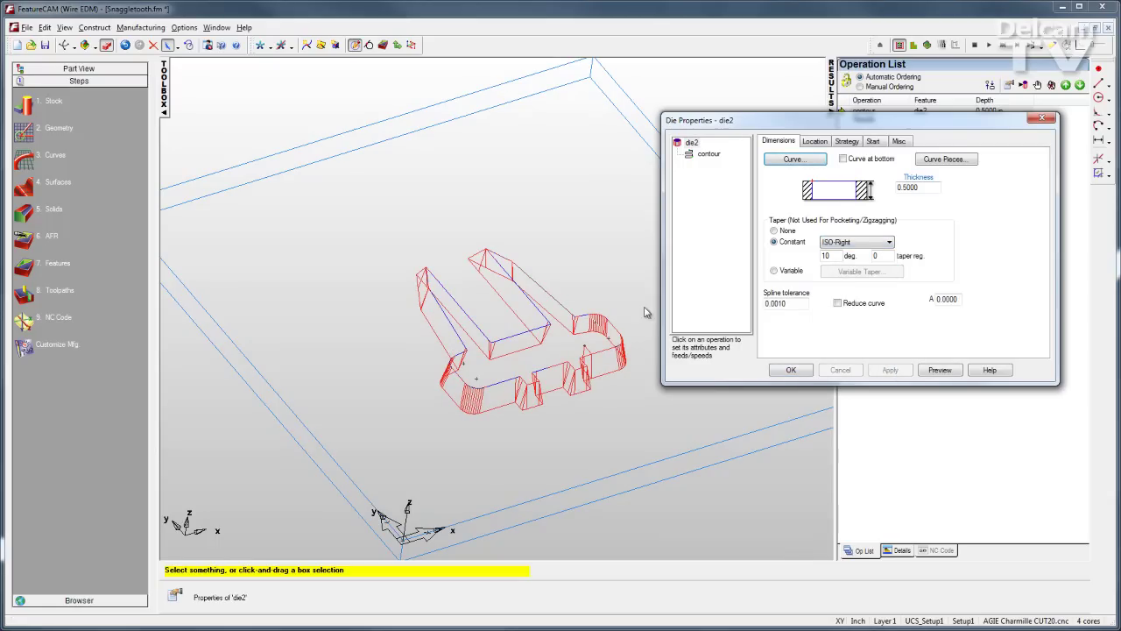
left_click(802, 373)
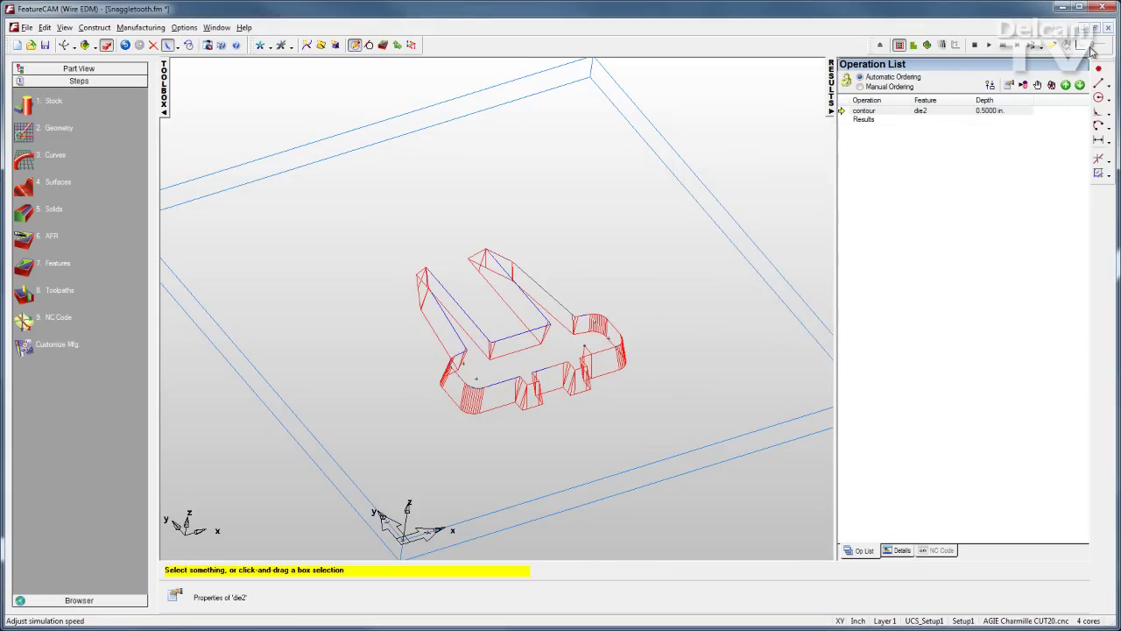
Step: Simulate die2, review its NC code with 17.6404 upper and 19.4084 lower cut lengths, then run a solid 3D simulation
left_click(990, 48)
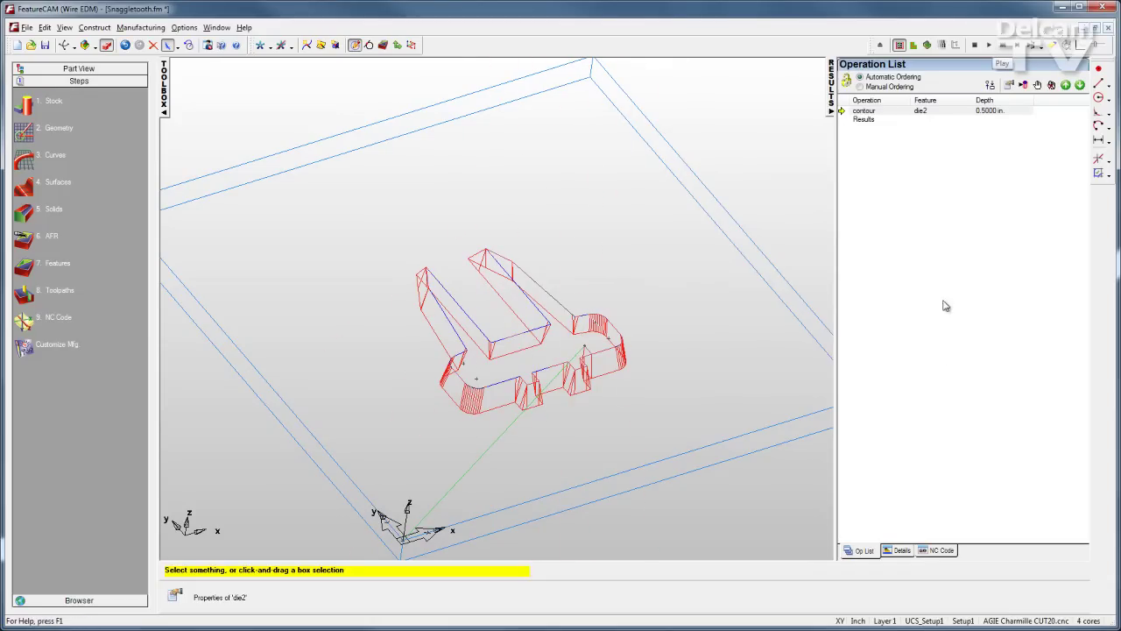
left_click(941, 551)
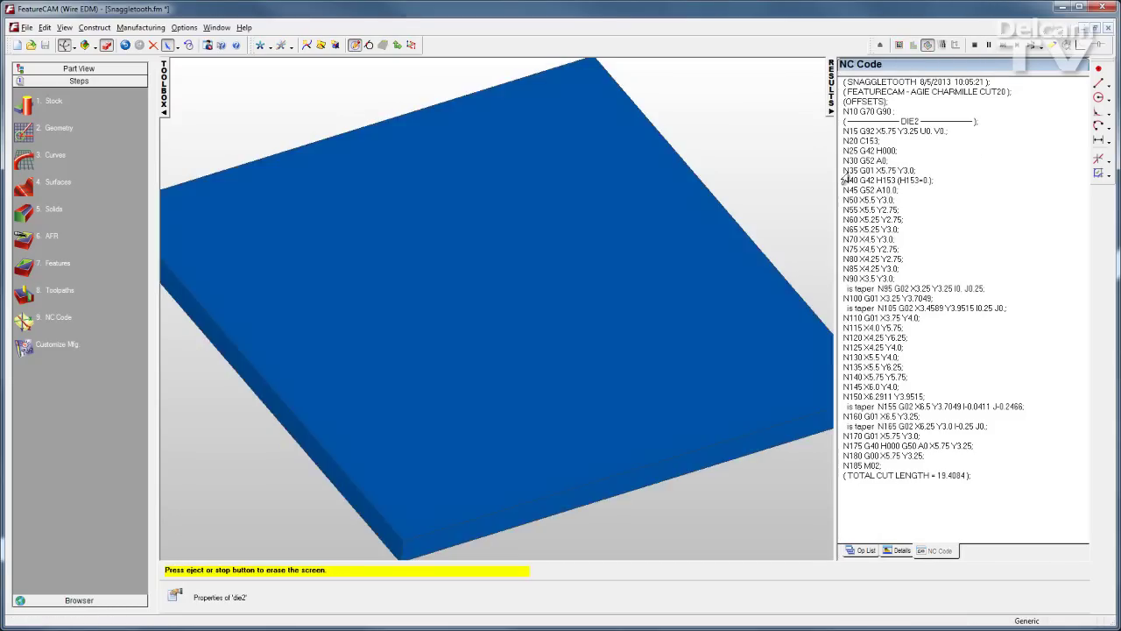
left_click(989, 45)
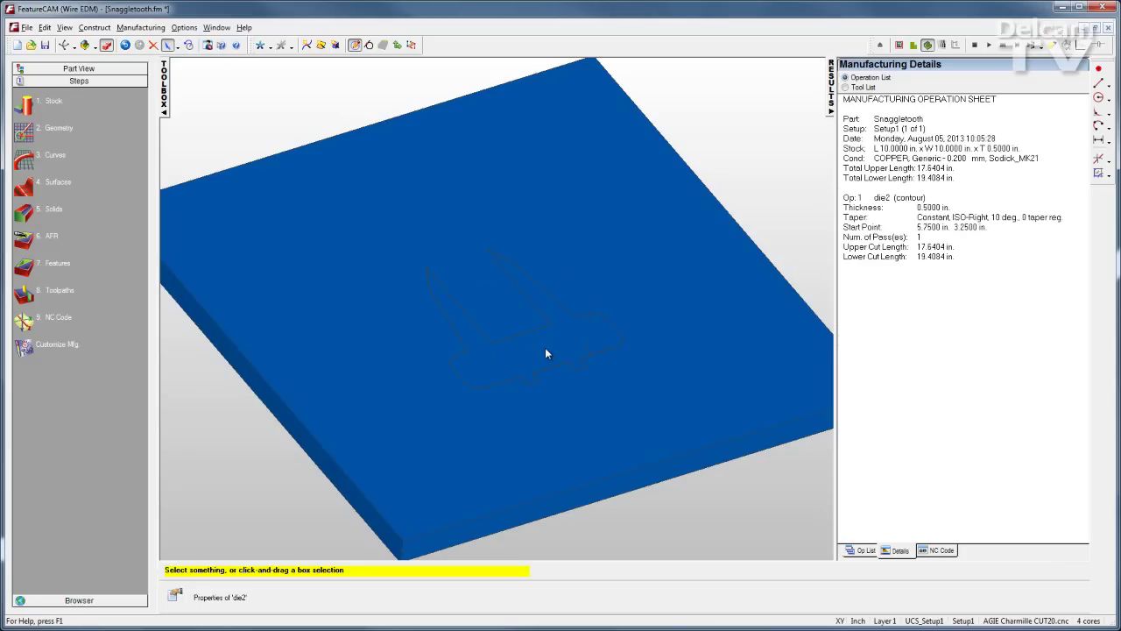
Step: Rotate the simulated block to inspect the tapered hole cut through it
middle_click_drag(545, 351, 418, 345)
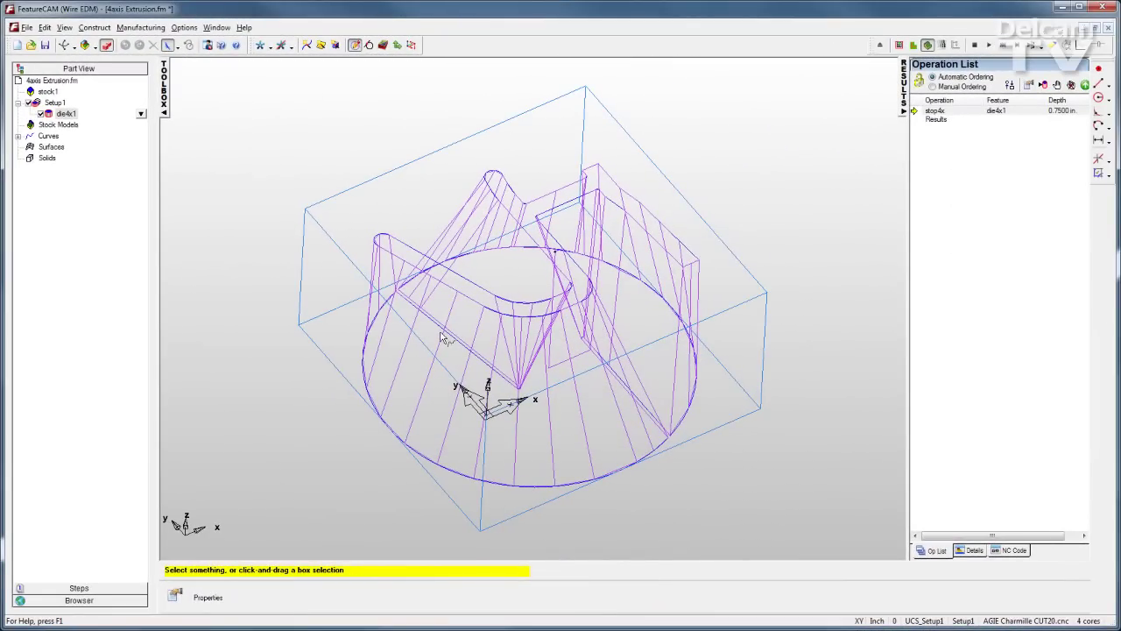
Step: Open die4x1's properties, inspect its automatically matched upper and lower curves, and accept the matching
mouse_move(417, 348)
middle_mouse_down()
mouse_move(426, 312)
mouse_move(377, 289)
mouse_move(371, 263)
mouse_move(248, 281)
mouse_move(412, 292)
mouse_move(420, 321)
mouse_move(445, 333)
mouse_move(431, 343)
middle_mouse_up()
double_click(409, 359)
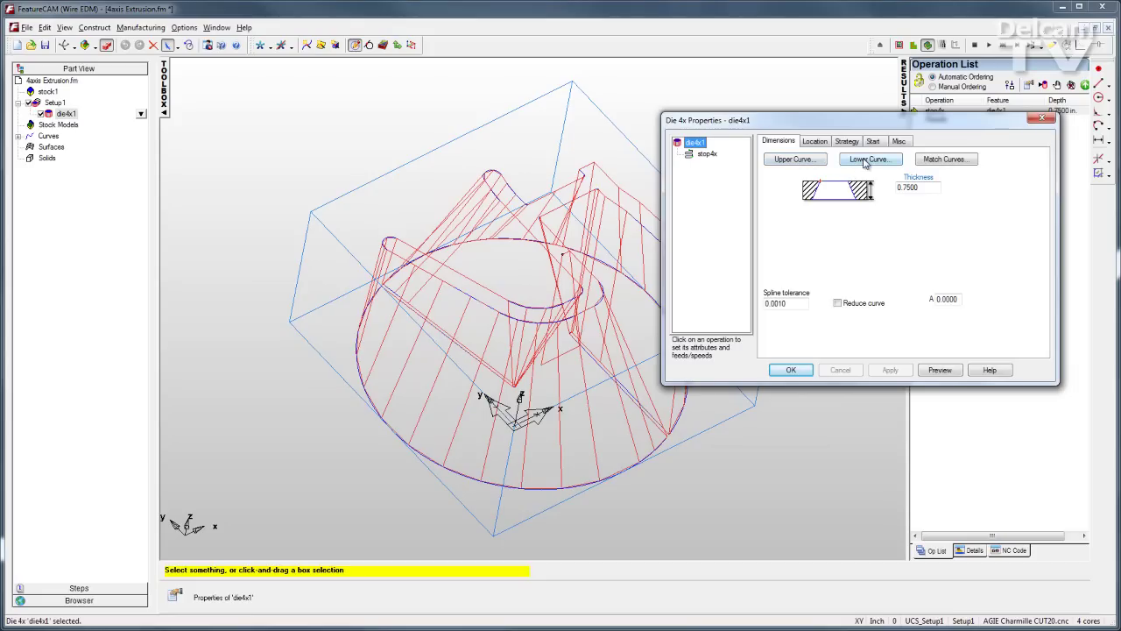
left_click(945, 160)
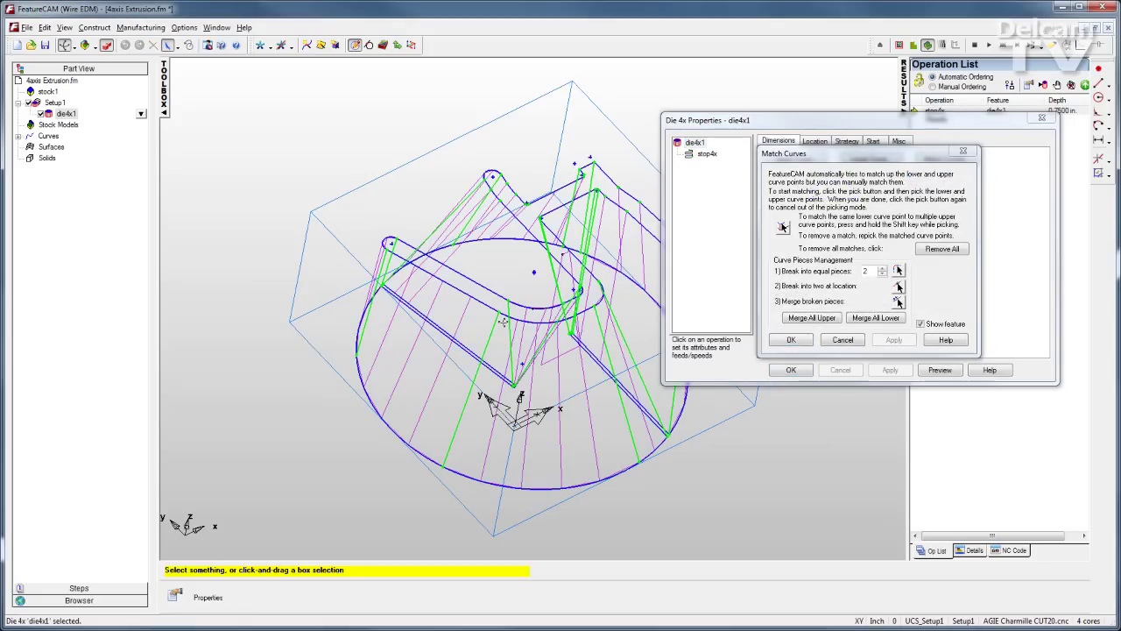
middle_click_drag(489, 404, 475, 315)
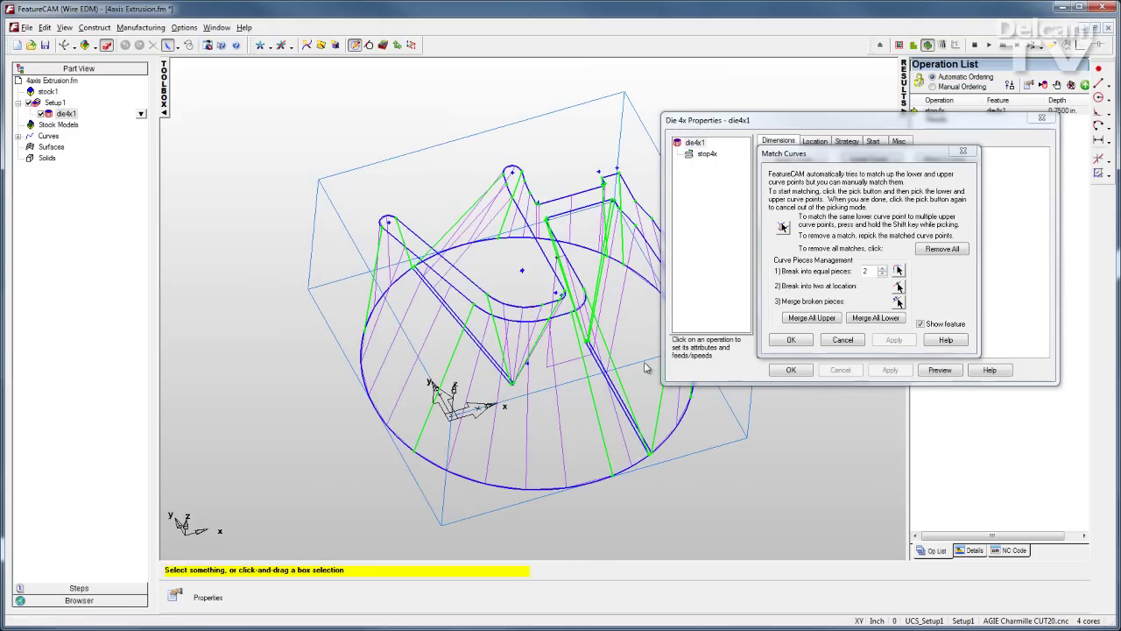
left_click(791, 340)
Step: Confirm die4x1, simulate its 4-axis cut, view the block's underside, and show the NC code
left_click(791, 370)
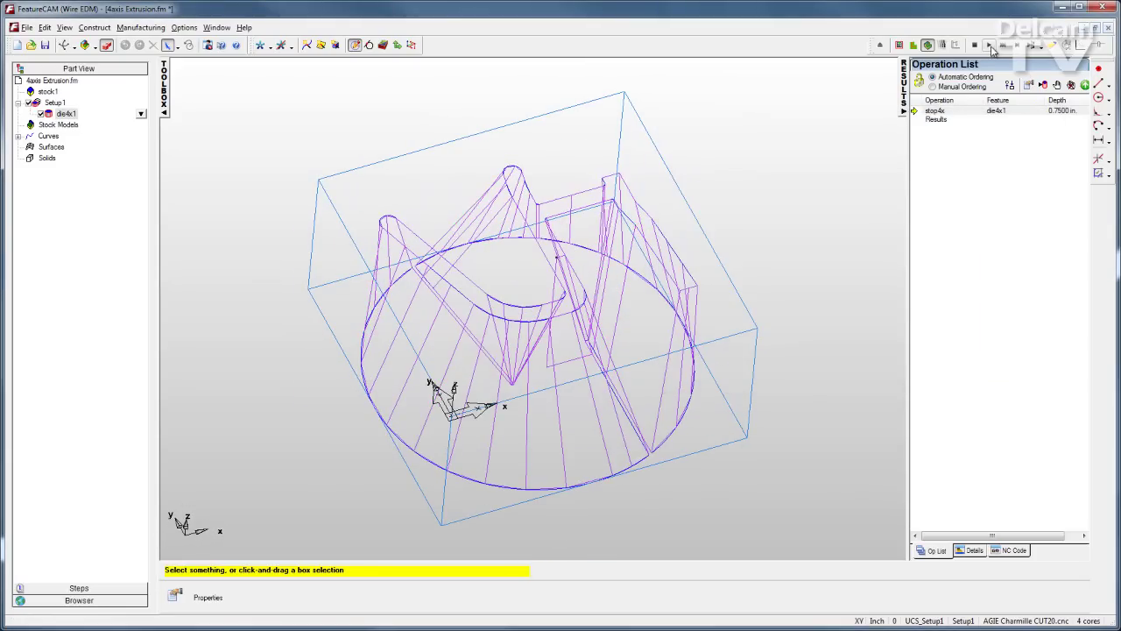
left_click(333, 46)
left_click(168, 46)
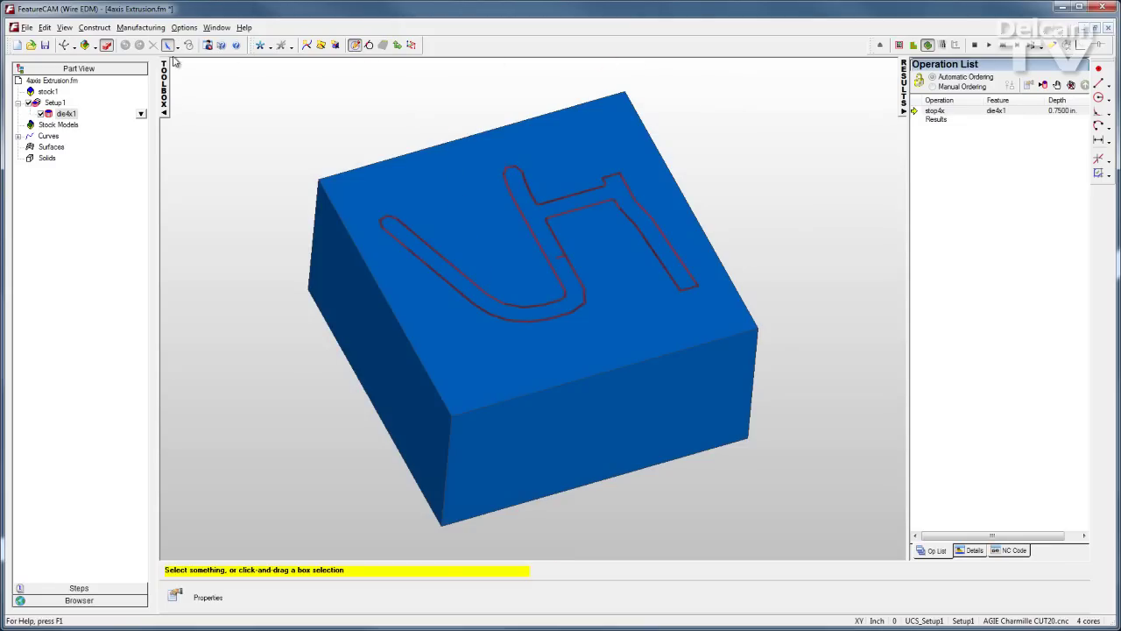
middle_click_drag(520, 306, 579, 144)
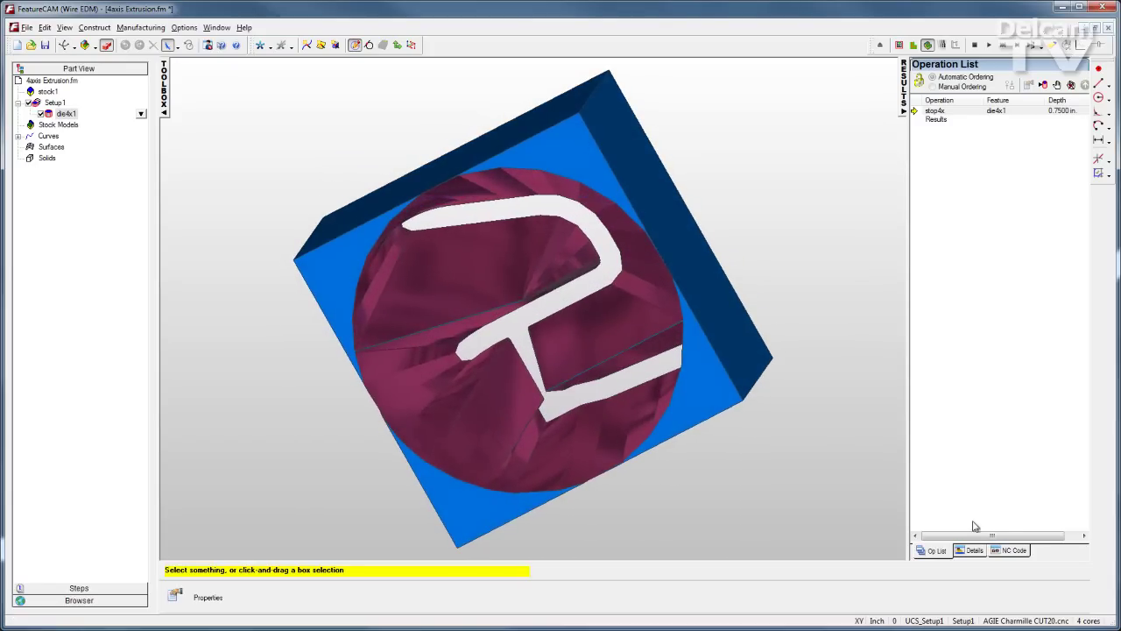
left_click(1012, 550)
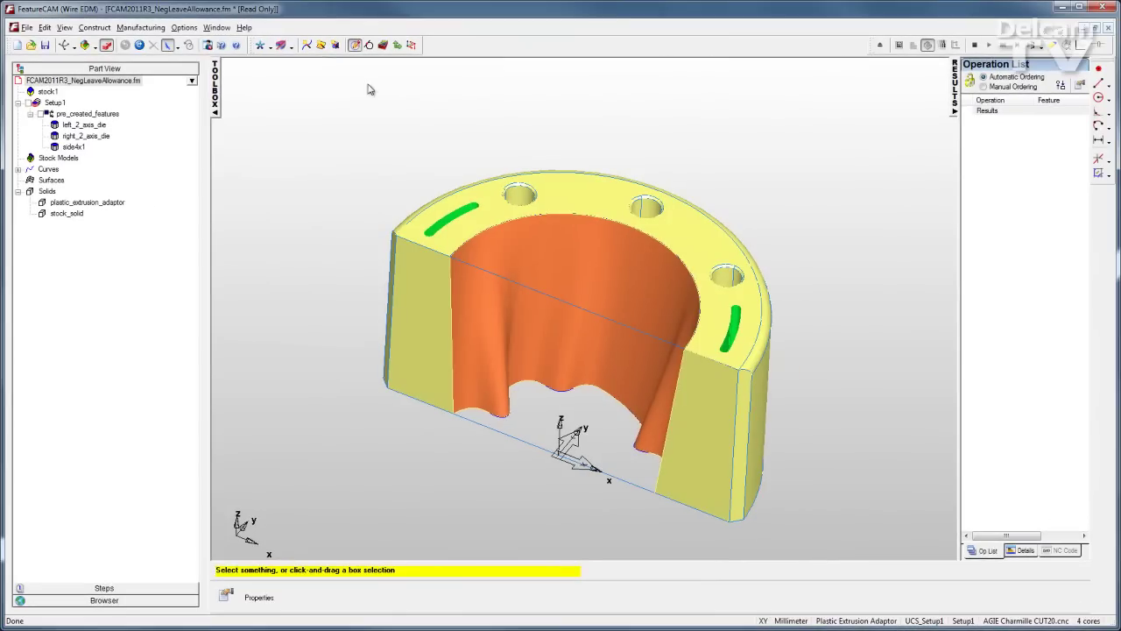
Step: Start a 4 Axis Side feature by surface extraction and pick the inner surface's upper edge
left_click(383, 45)
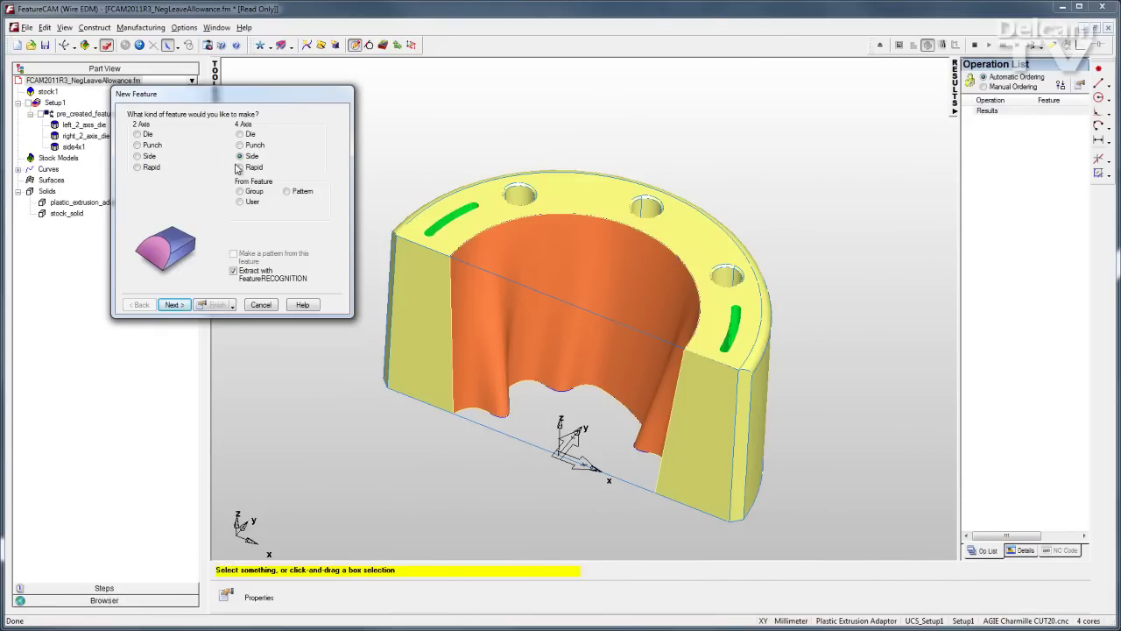
left_click(180, 307)
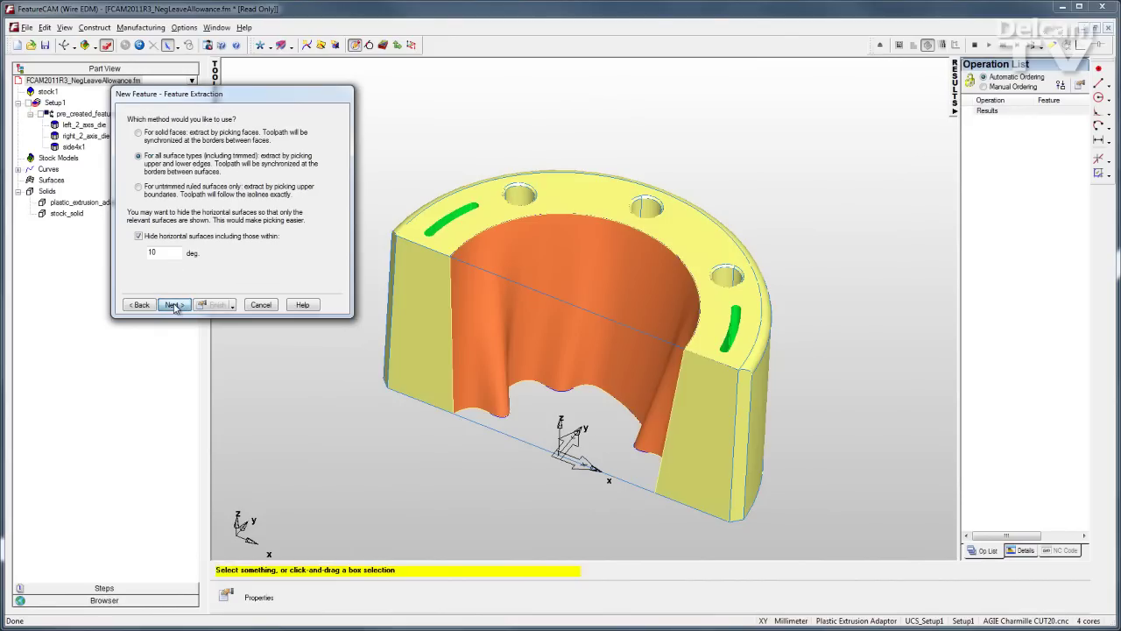
left_click(180, 307)
left_click(144, 152)
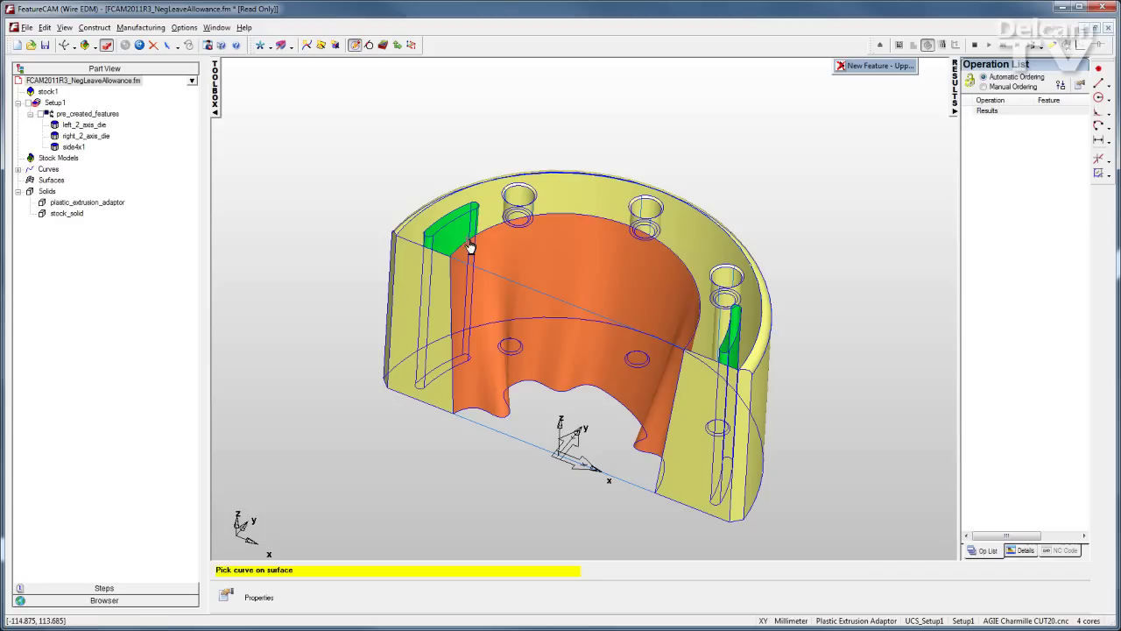
left_click(848, 70)
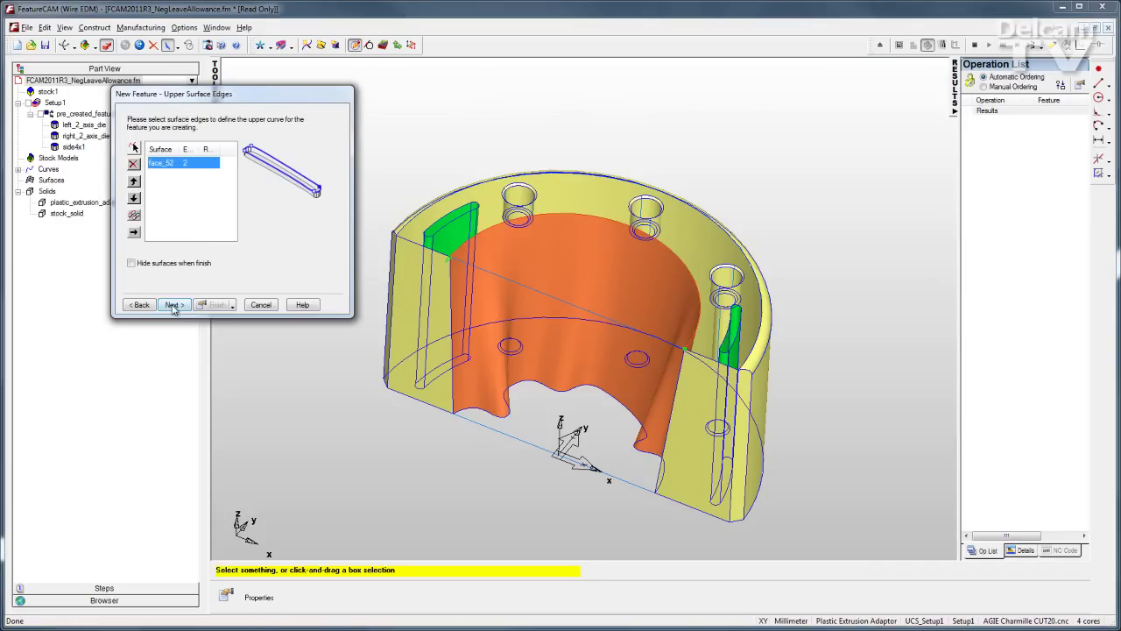
left_click(173, 305)
Step: Pick the inner surface's bottom edge and finish side4x2 with default machining side and dimensions
left_click(135, 151)
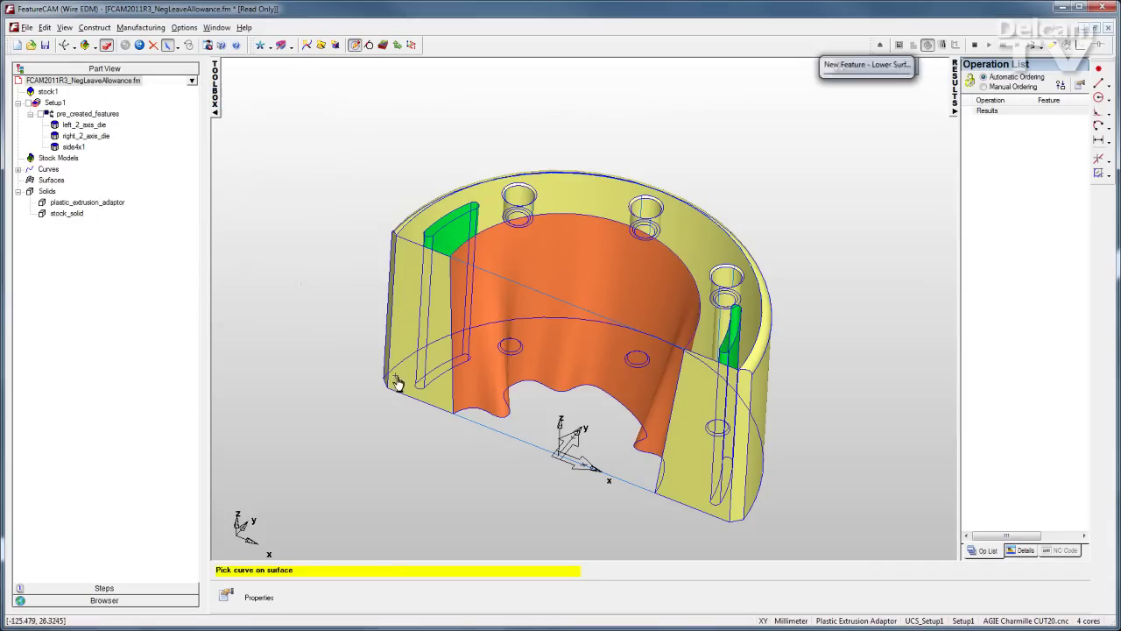
left_click(471, 420)
left_click(842, 67)
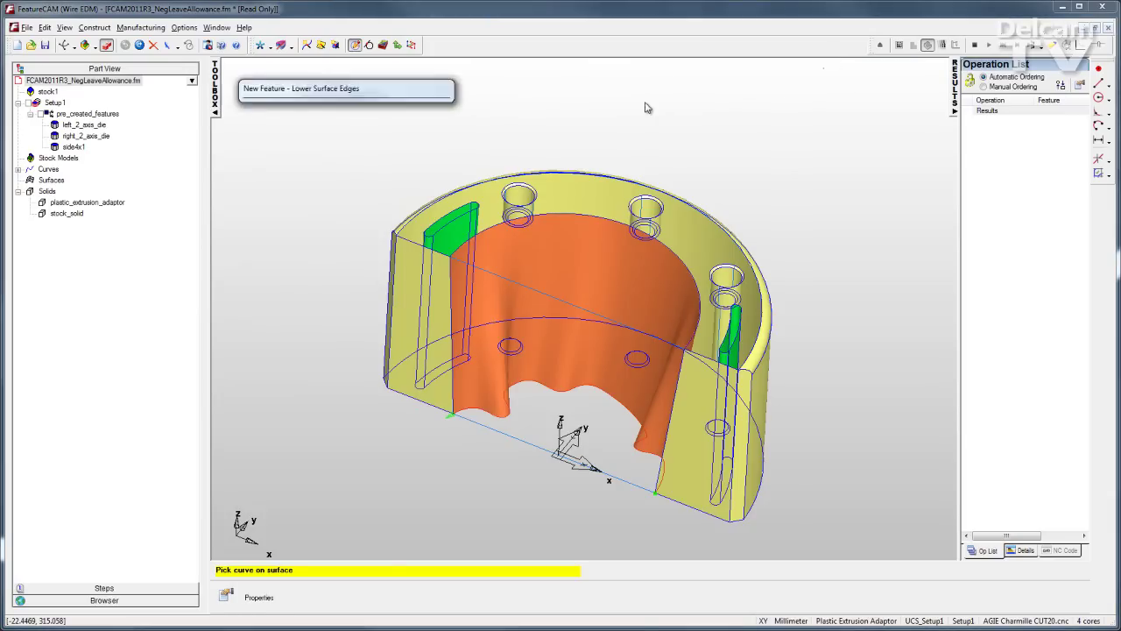
left_click(174, 305)
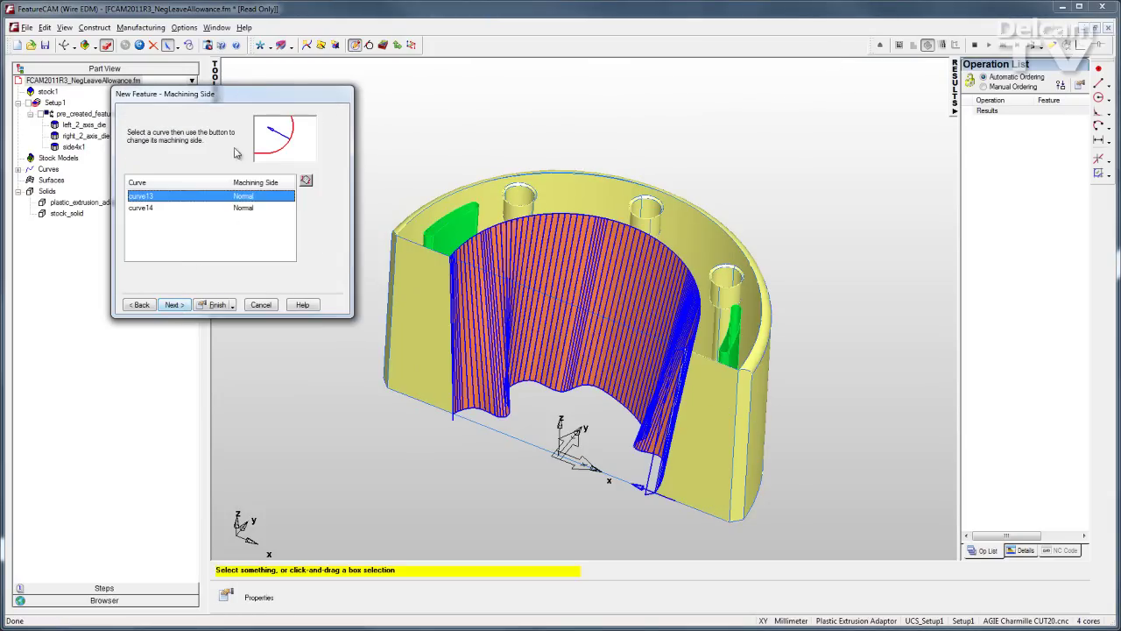
left_click(172, 307)
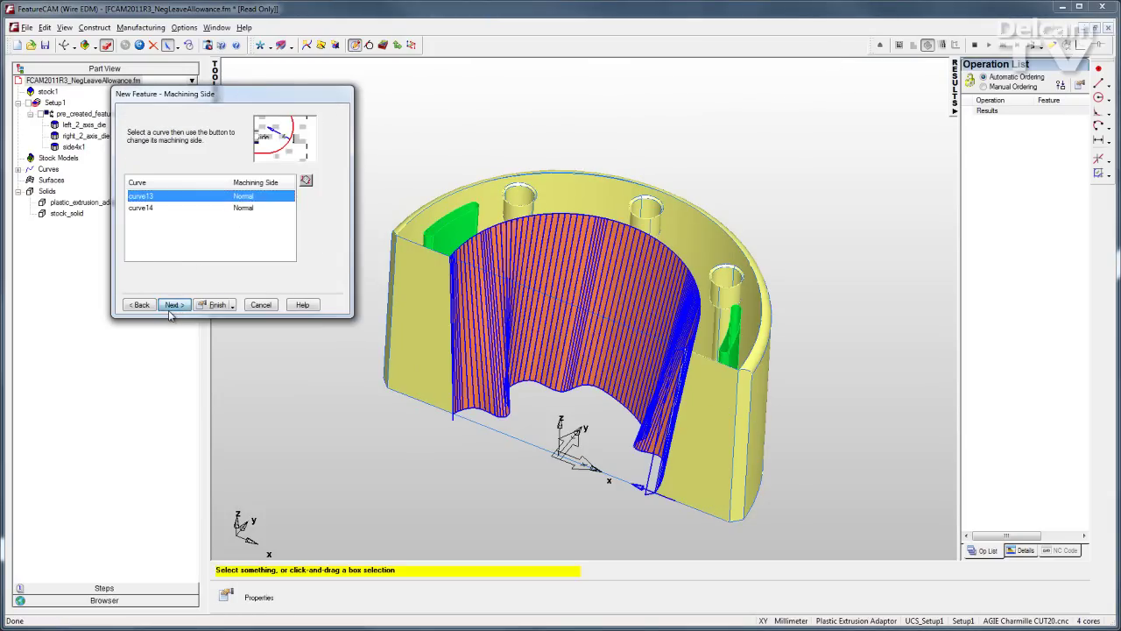
left_click(215, 305)
Step: Accept the side4x2 properties, run the wire-cut simulation on the adaptor's inner wall, and view side4x2's NC code
left_click(577, 377)
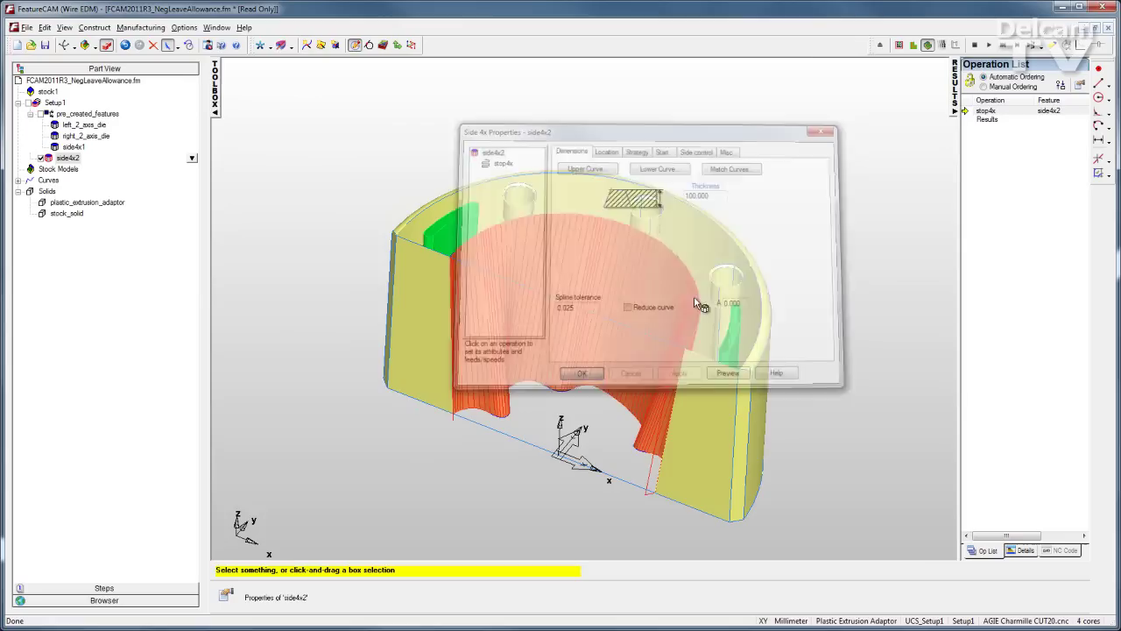
left_click(989, 46)
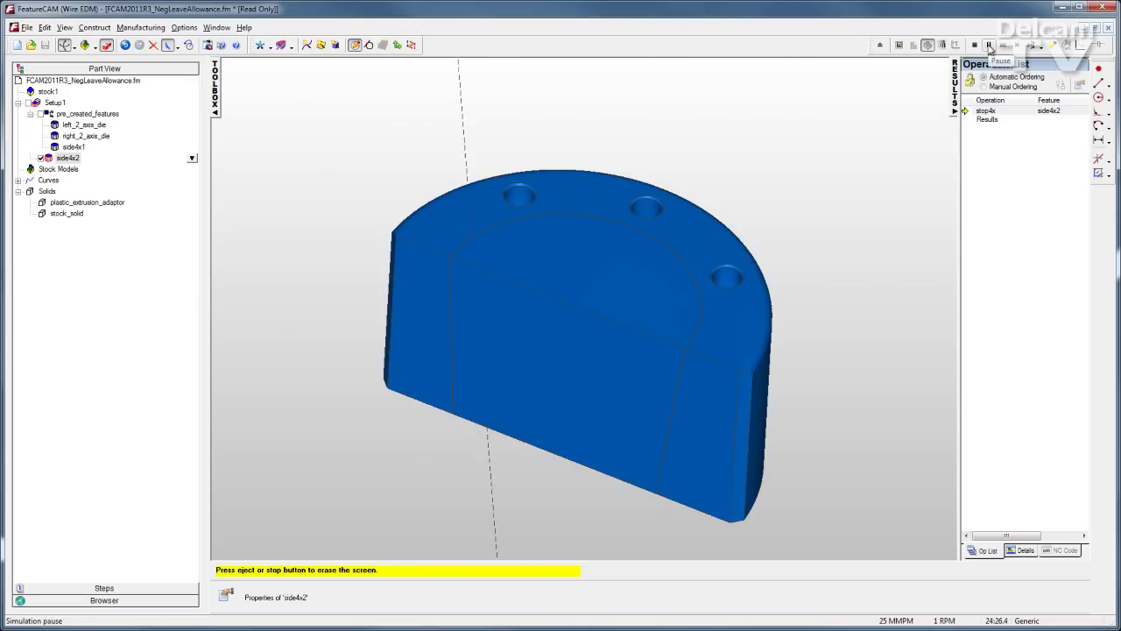
left_click(169, 44)
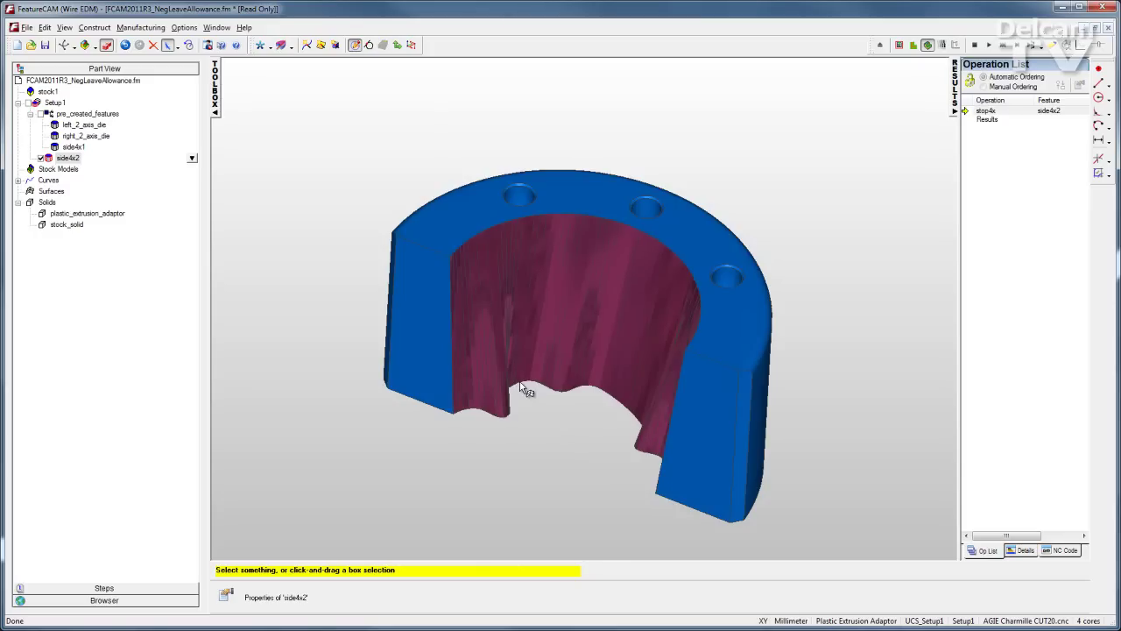
left_click(1063, 551)
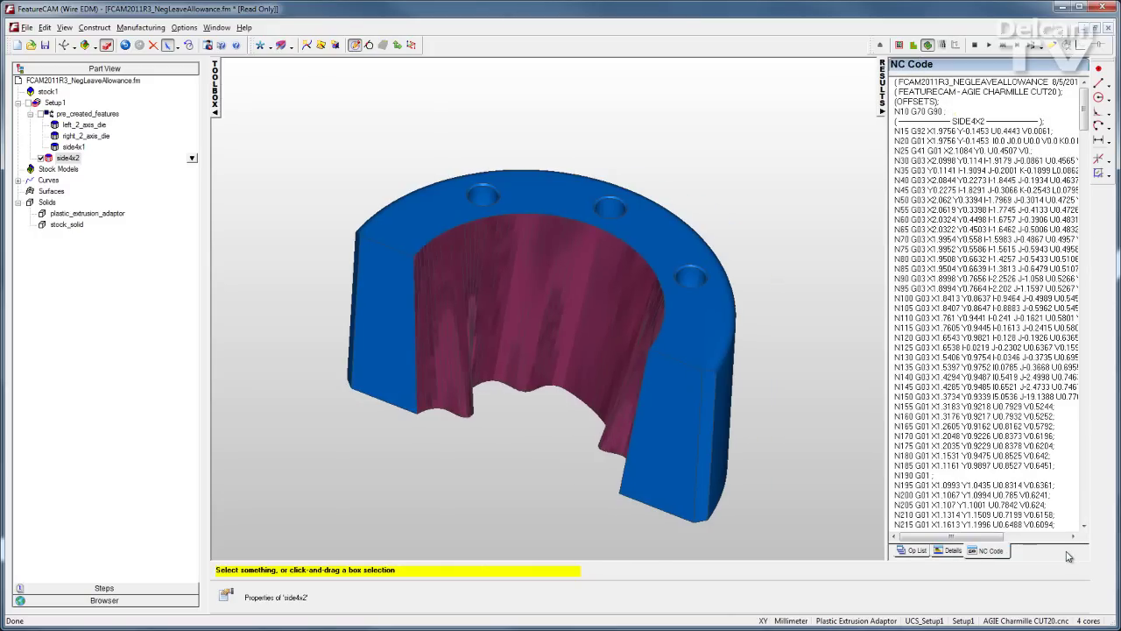